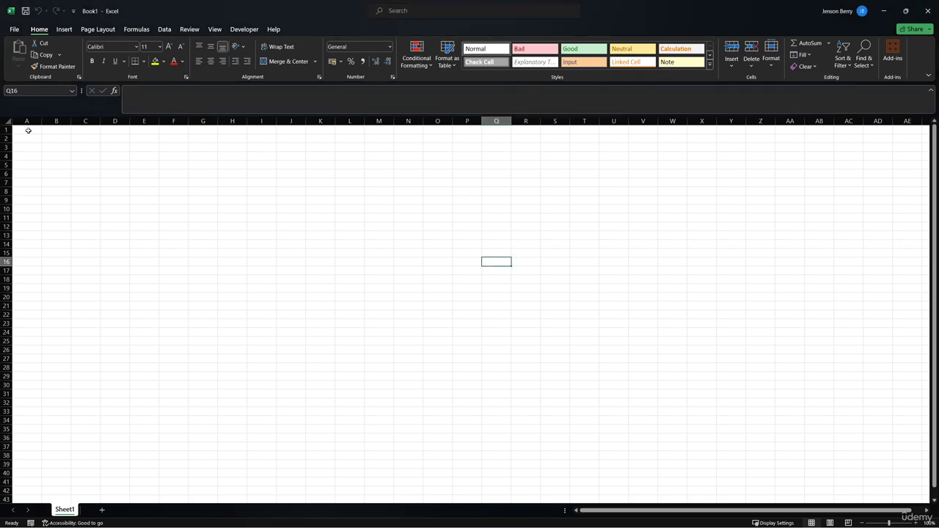
Enter the first person's first name in A1 and surname in B1.
left_click(28, 130)
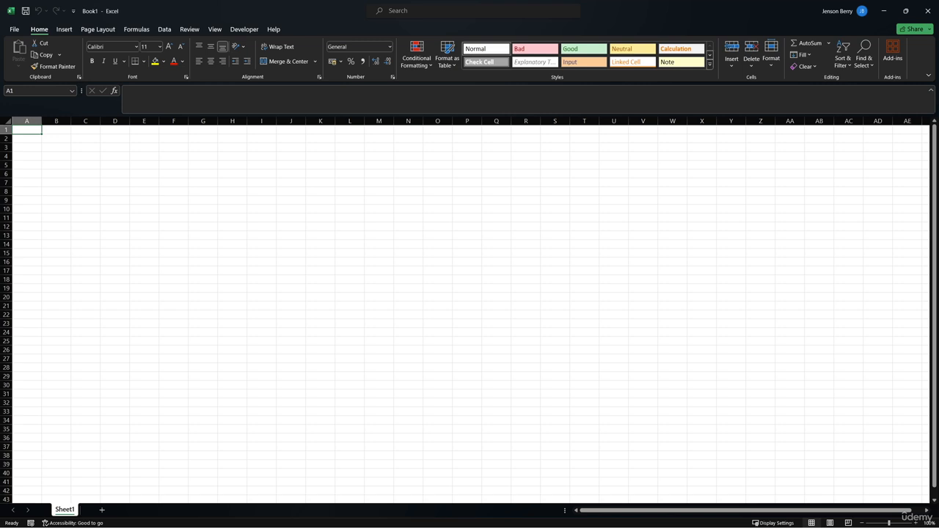
type("Jane")
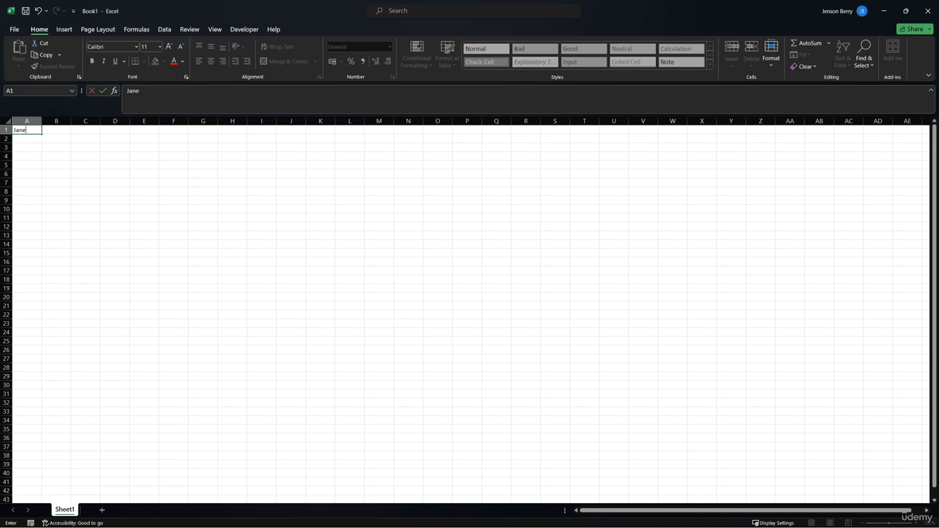
left_click(52, 130)
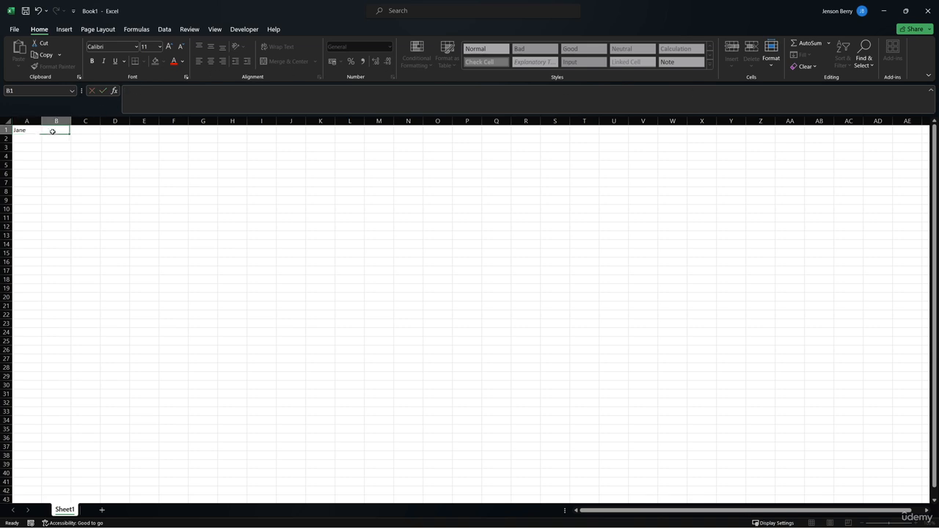
left_click(37, 132)
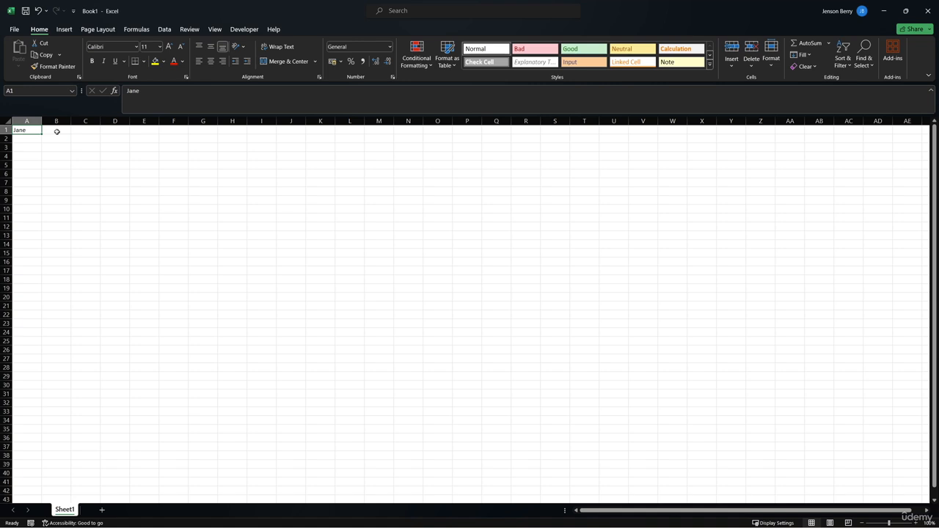
left_click(57, 132)
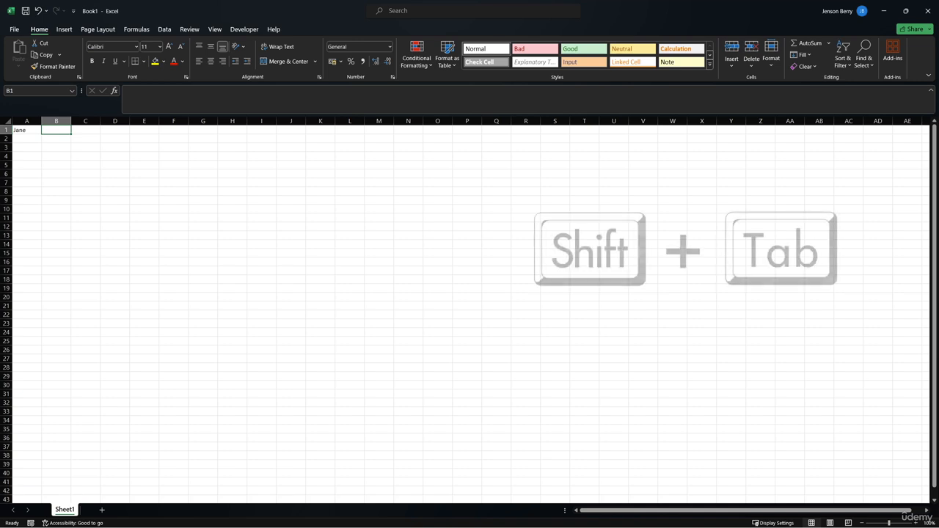
key("shift+Tab")
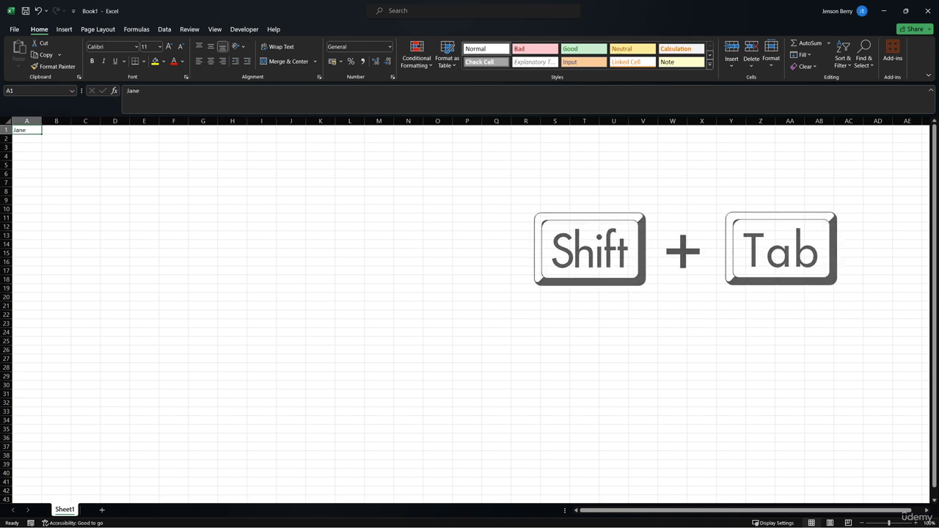
key("Tab")
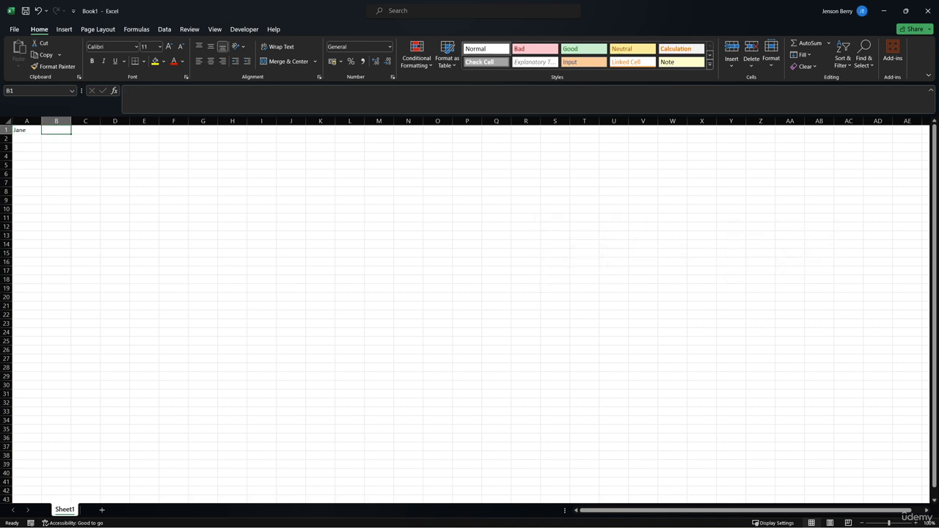
type("Smith")
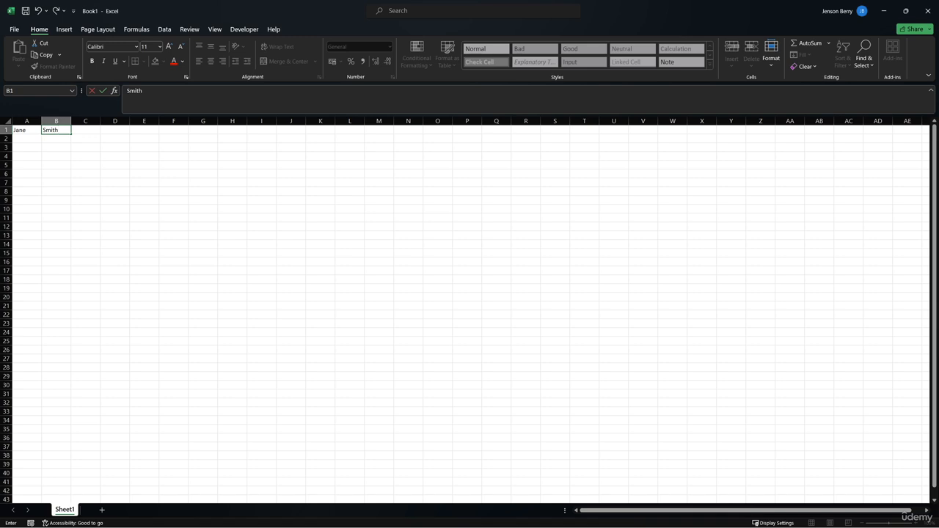
key("Return")
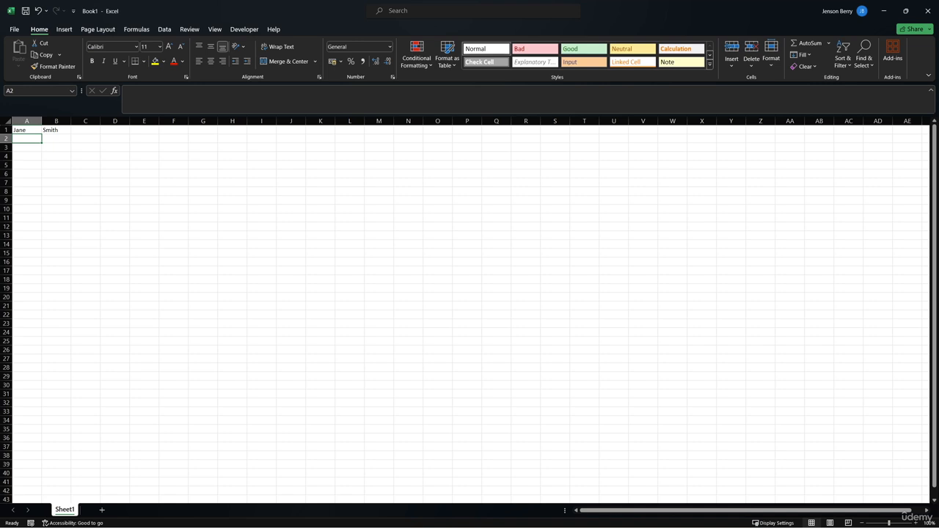
Enter the second person's first name in A2 and surname in B2.
type("Jane")
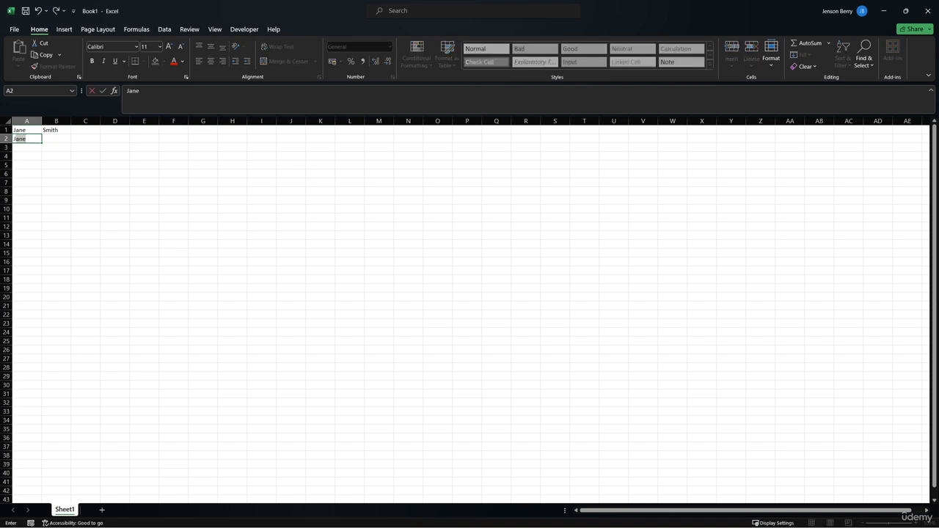
type("mes")
key("Tab")
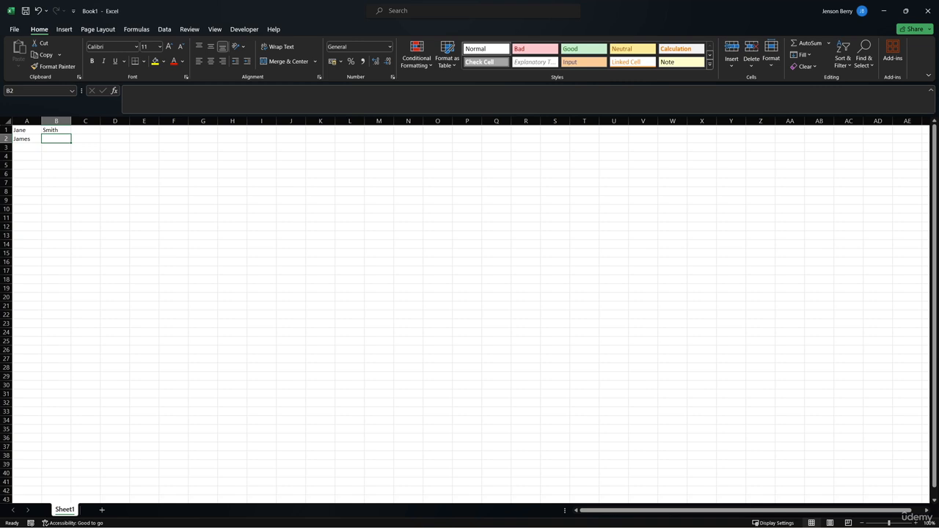
type("Cross")
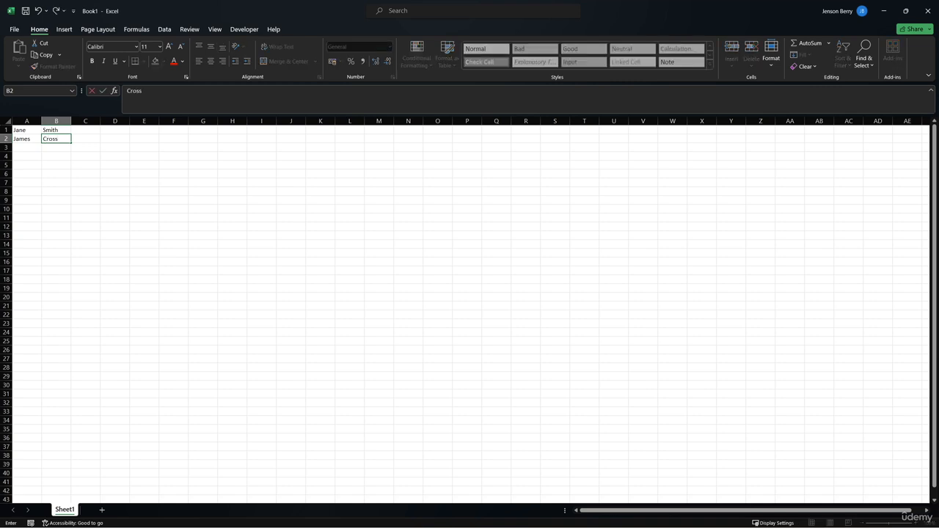
type("ford")
key("Escape")
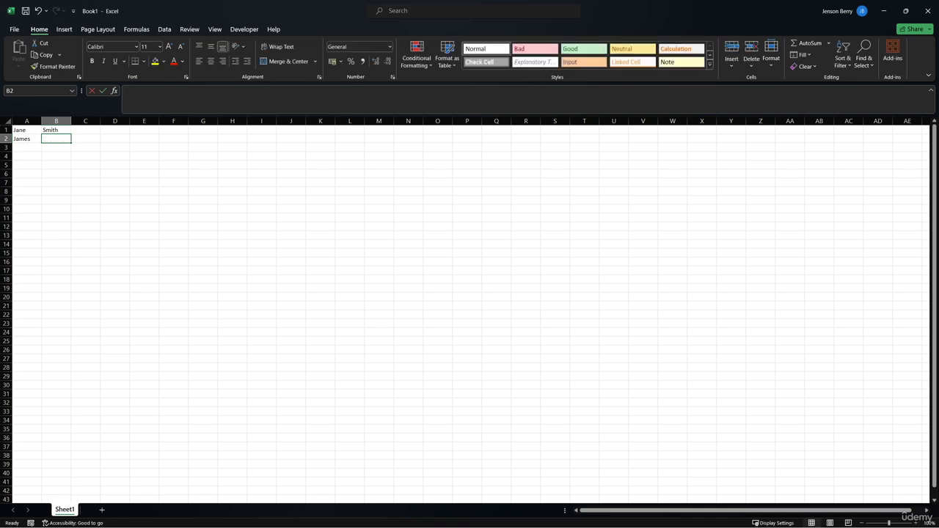
key("BackSpace")
key("Left")
key("Right")
type("Crossford")
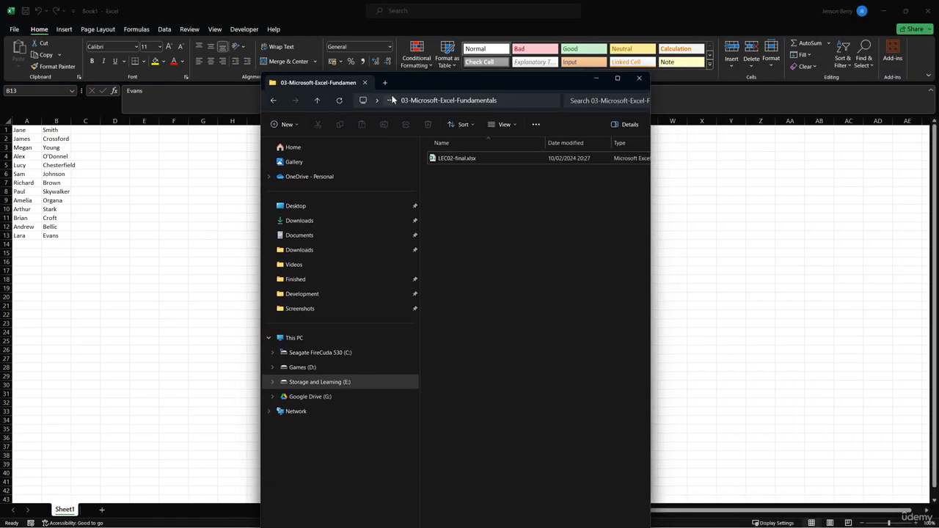
Go back to the 020 - Course Material folder in File Explorer and reopen 03-Microsoft-Excel-Fundamentals.
left_click(275, 100)
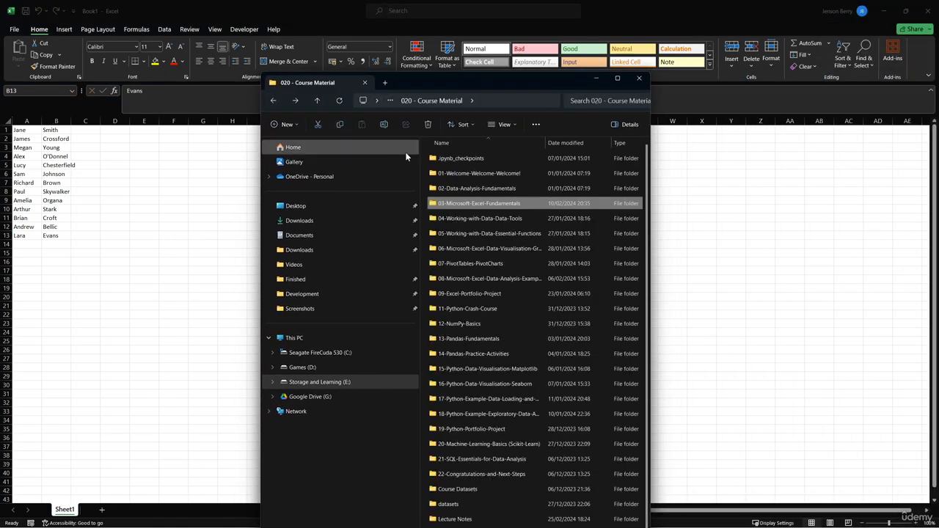
double_click(485, 203)
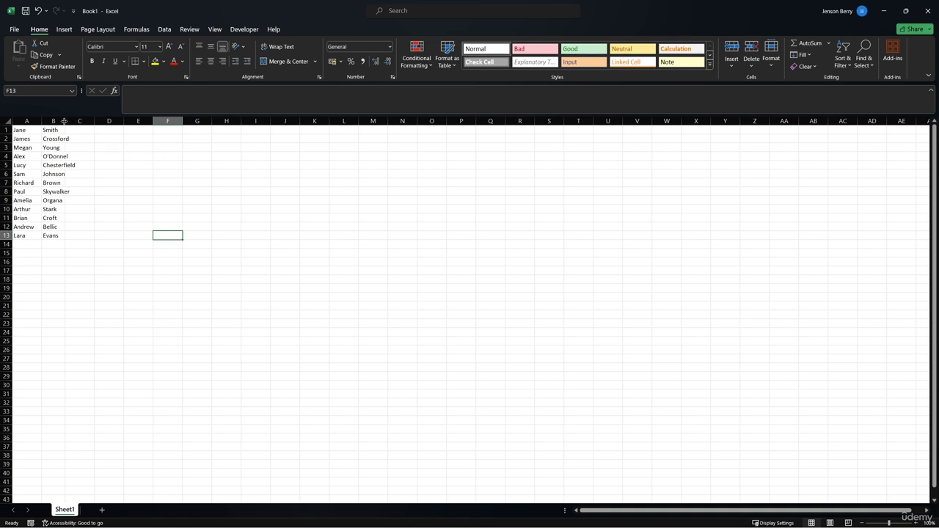
Try widening column B manually until the longest surname fits, and undo the width change.
left_click_drag(64, 121, 64, 121)
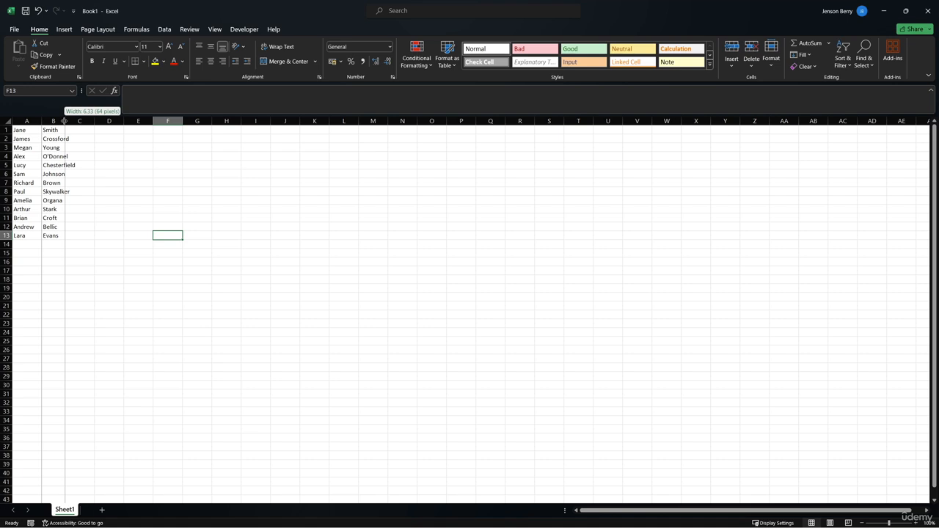
left_click_drag(64, 121, 77, 121)
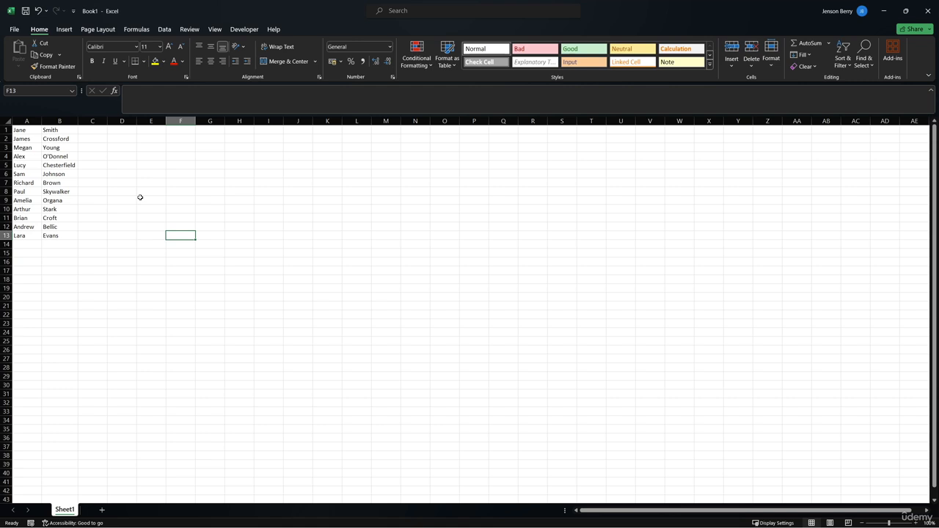
key("ctrl+z")
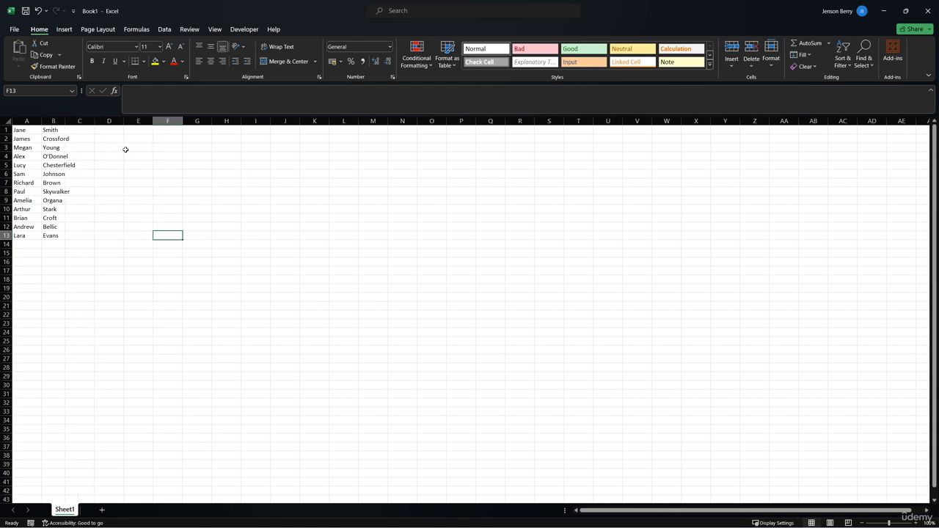
AutoFit column B to its contents, and AutoFit all columns of the whole sheet.
double_click(65, 121)
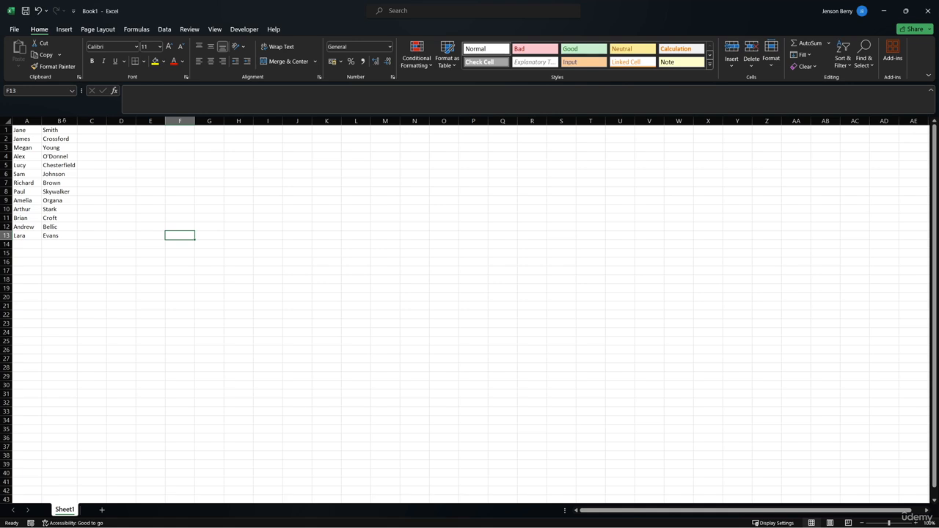
left_click(64, 122)
left_click(8, 121)
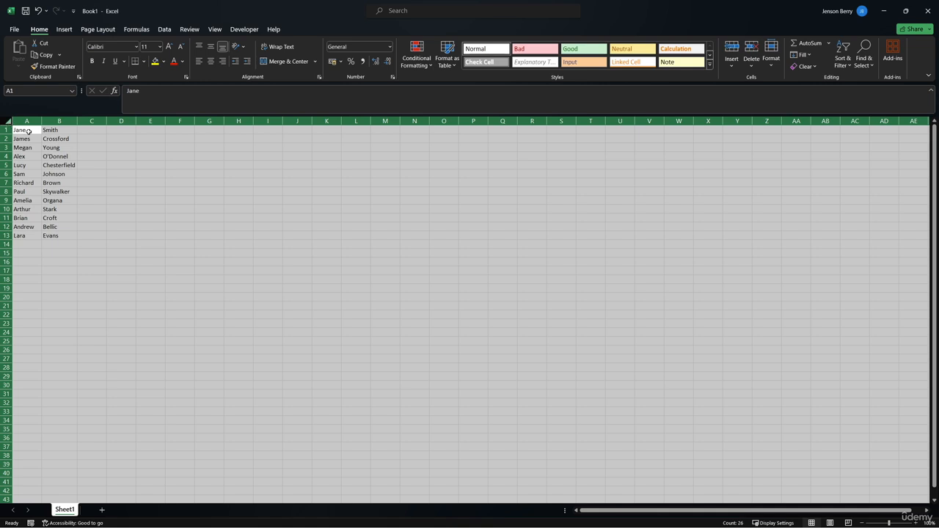
double_click(77, 121)
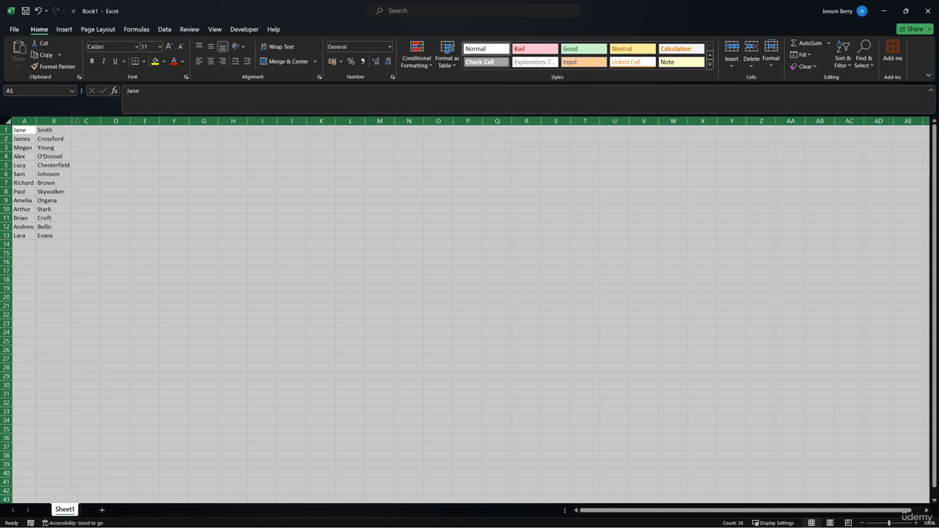
left_click(82, 164)
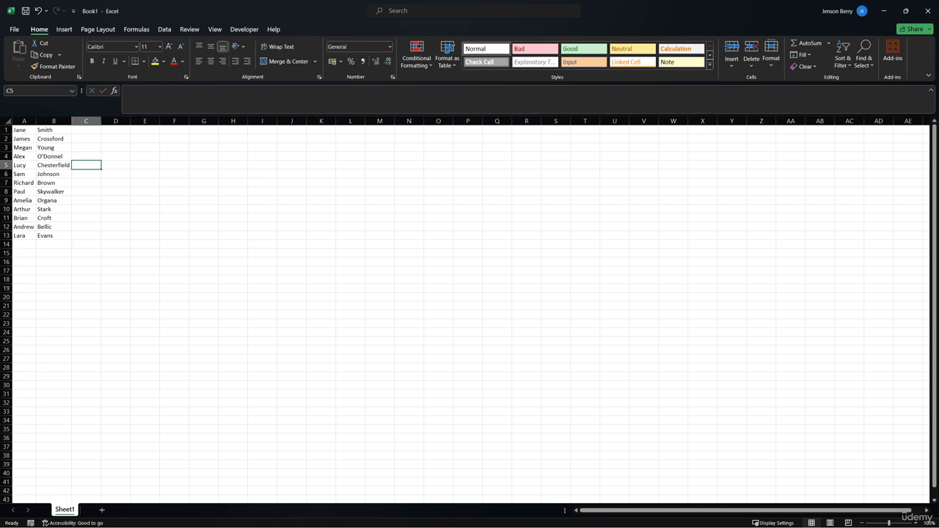
Enter 38, 42, 25, 34, 40, 43, 40, 31, 36, 36, 41, 40 and 39 down cells C1 to C13.
key("Up")
key("Up")
key("Up")
key("Up")
type("38")
key("Return")
type("42")
key("Return")
type("25")
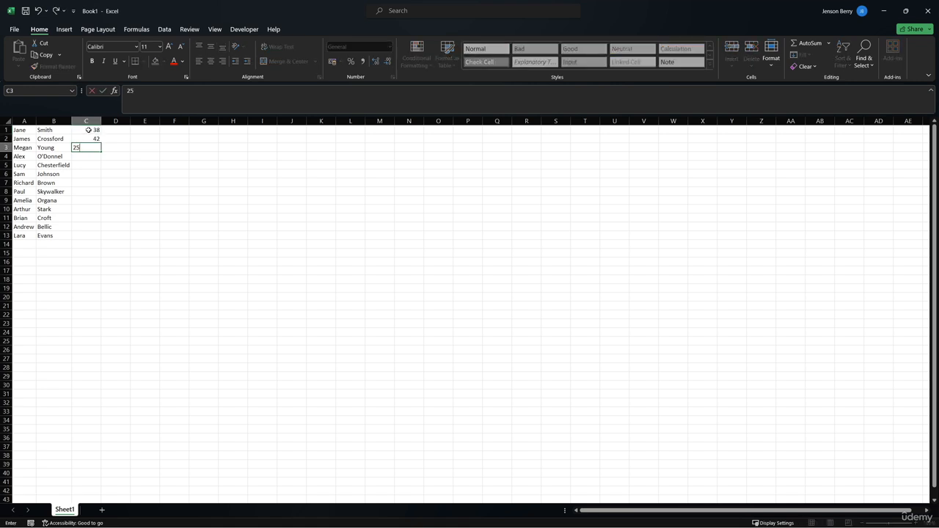
key("Return")
type("34")
key("Return")
type("4040 31 36 ")
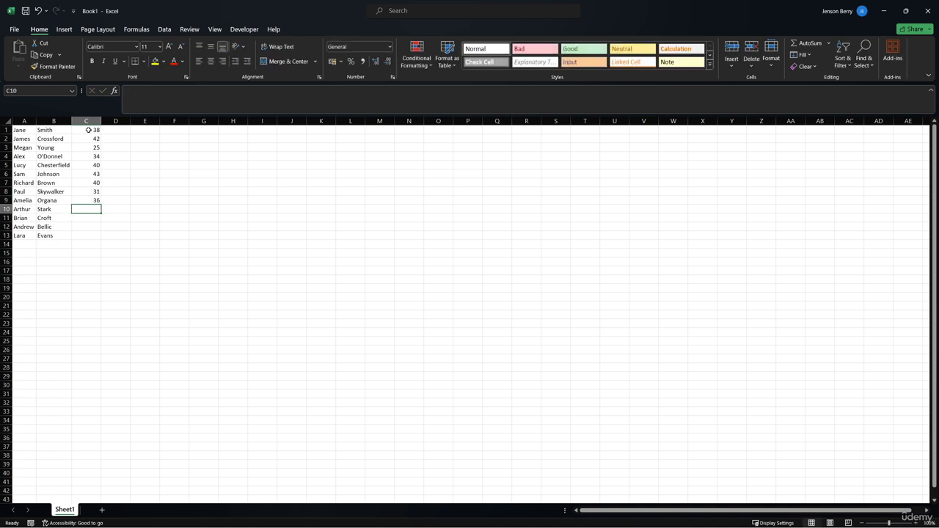
type("36 41 40 39")
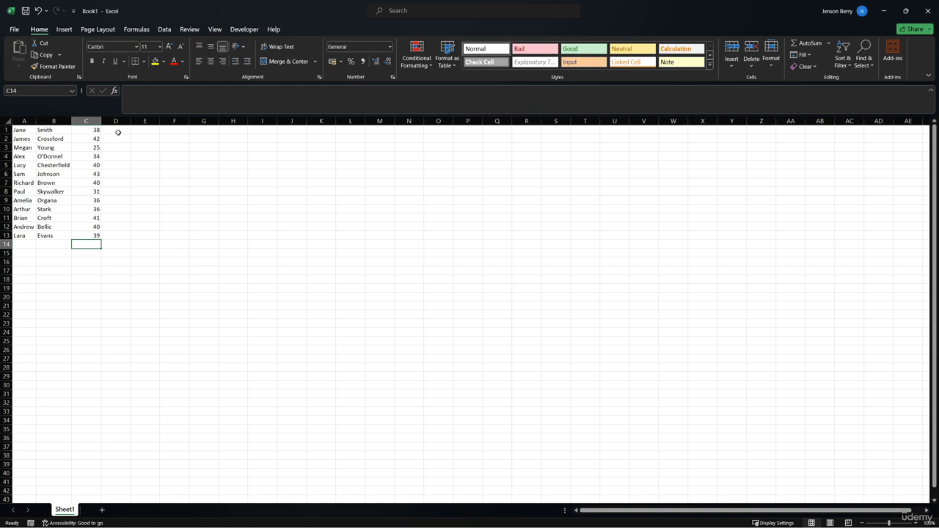
Enter 16.4, 14.8, 18.5 and 21.9 down cells D1 to D4.
left_click(118, 132)
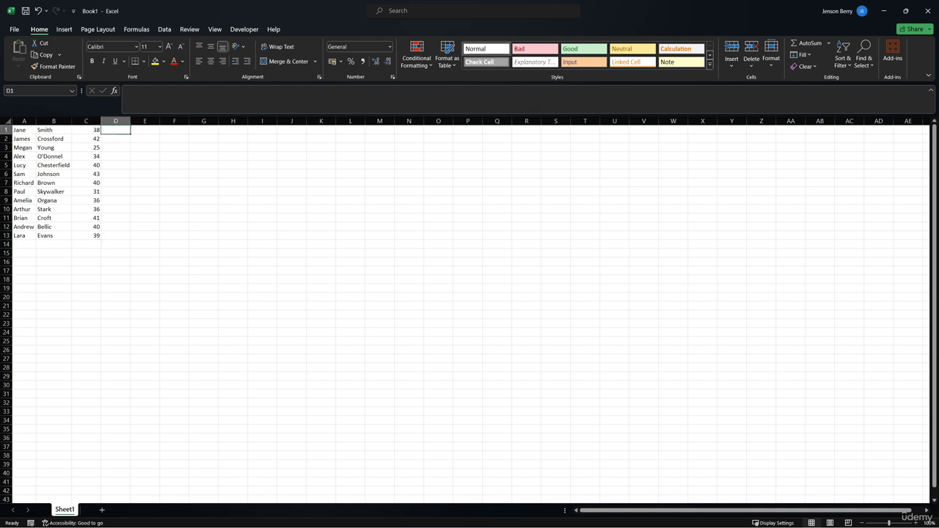
key("XF86AudioLowerVolume")
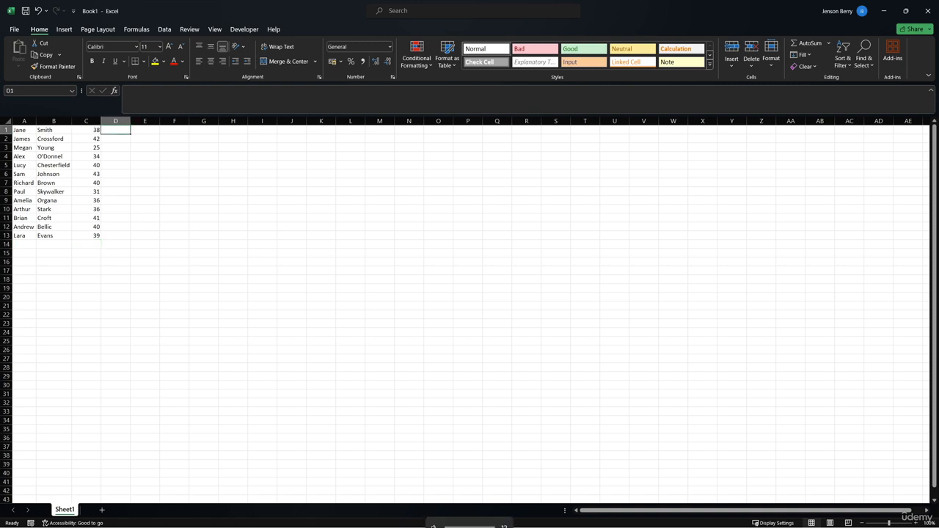
type("16.4")
key("Return")
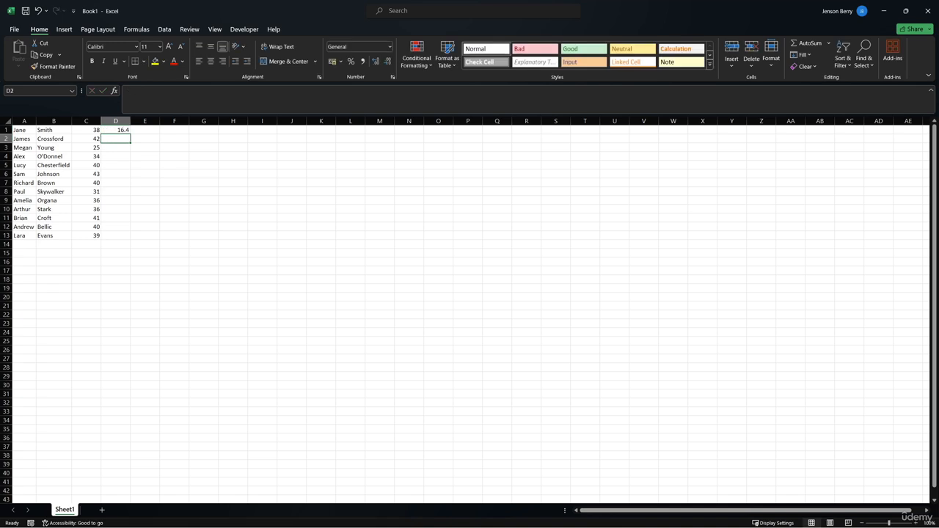
type("14.8")
key("Return")
type("18.5")
key("Return")
type("21.9")
key("Return")
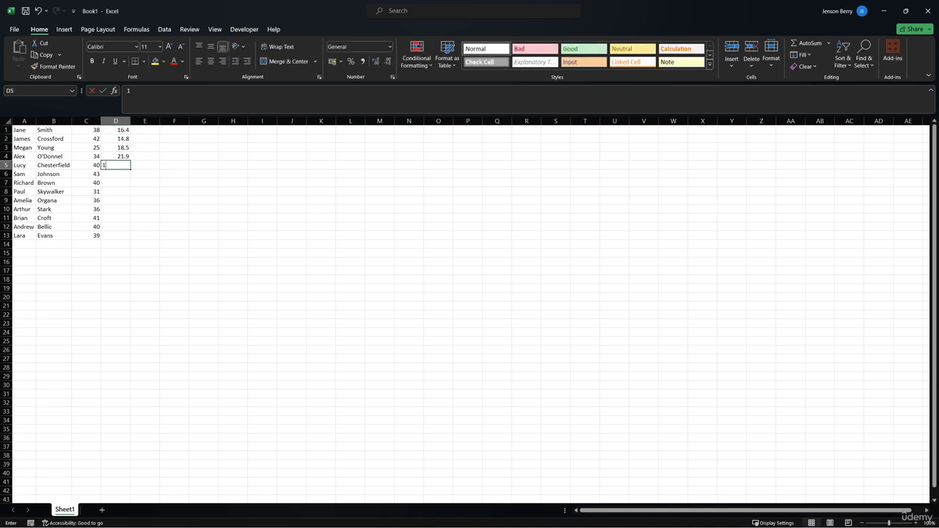
Enter 17.1, 12.3, 18.54 and 14.5 down cells D5 to D8.
type("17.1 12.3")
key("Return")
type("18.54")
key("Return")
type("14.5")
key("Return")
Enter 15.7, 13.6, 19.6, 8.4 and 11.1 down cells D9 to D13.
type("15.7 13.6")
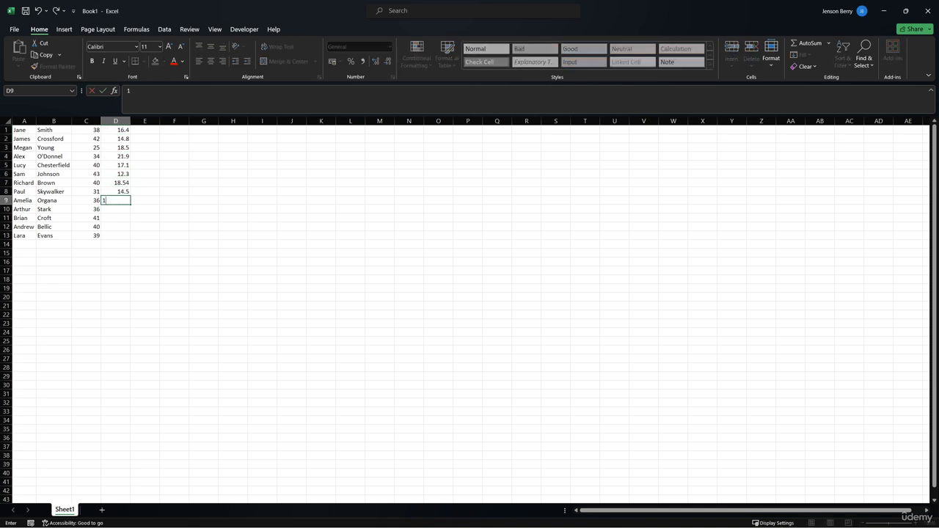
key("Return")
type("19.6")
key("Return")
type("8.4")
key("Return")
type("11.1")
key("Return")
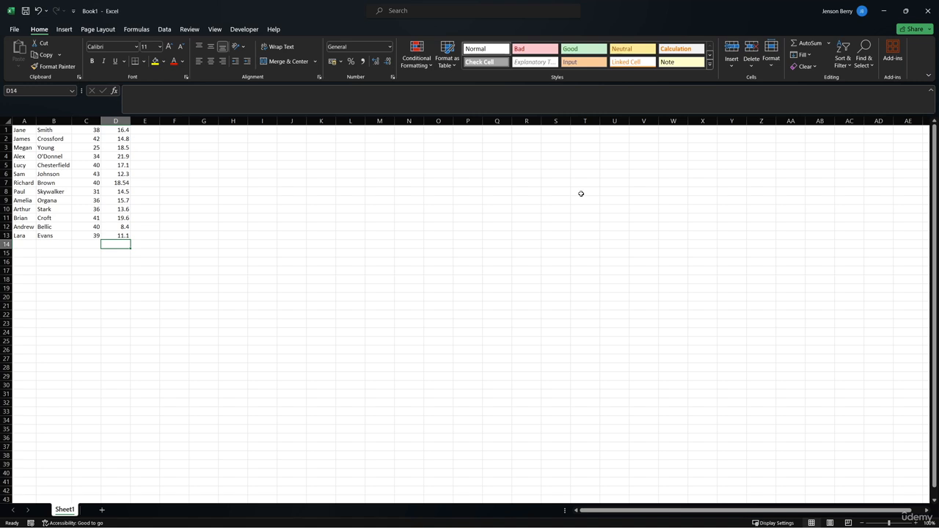
Insert an empty row above the first row of data.
left_click(6, 130)
right_click(6, 130)
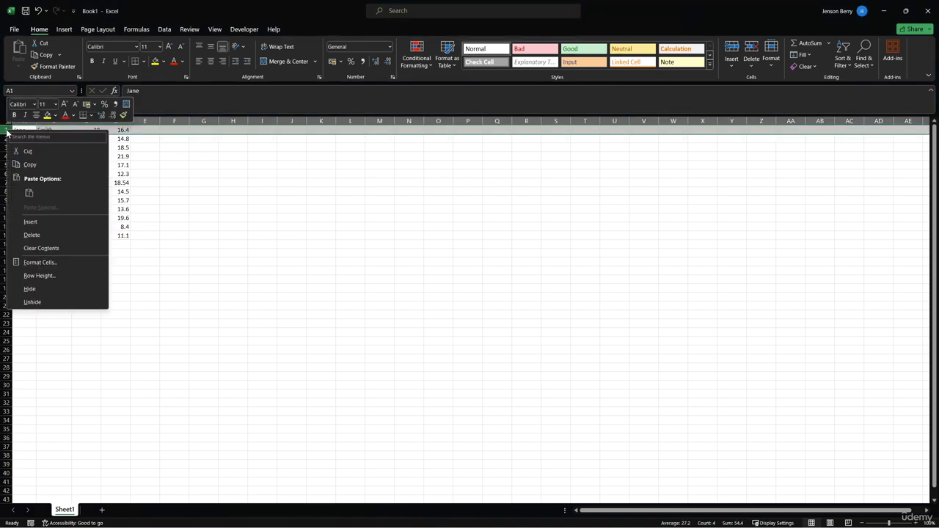
left_click(40, 218)
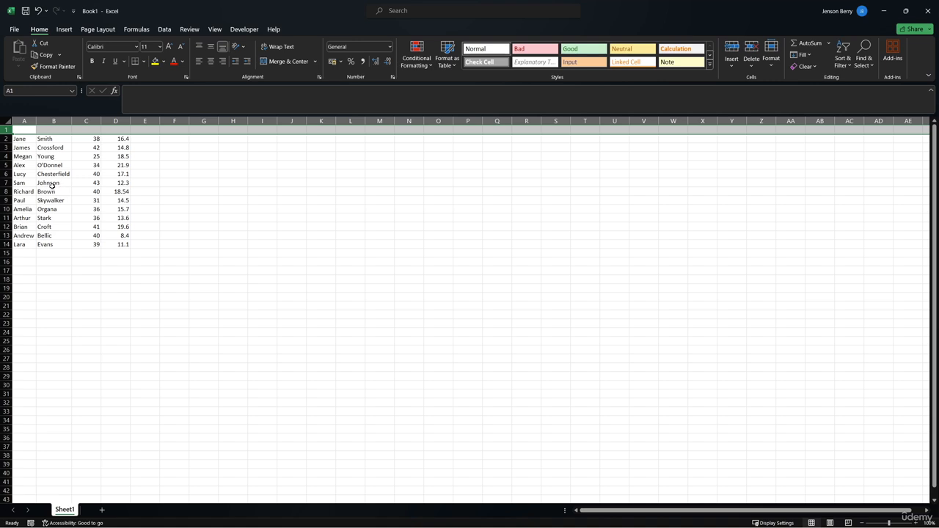
Insert an empty row between the second and third people in the data, above row 4.
left_click(7, 150)
left_click(6, 156)
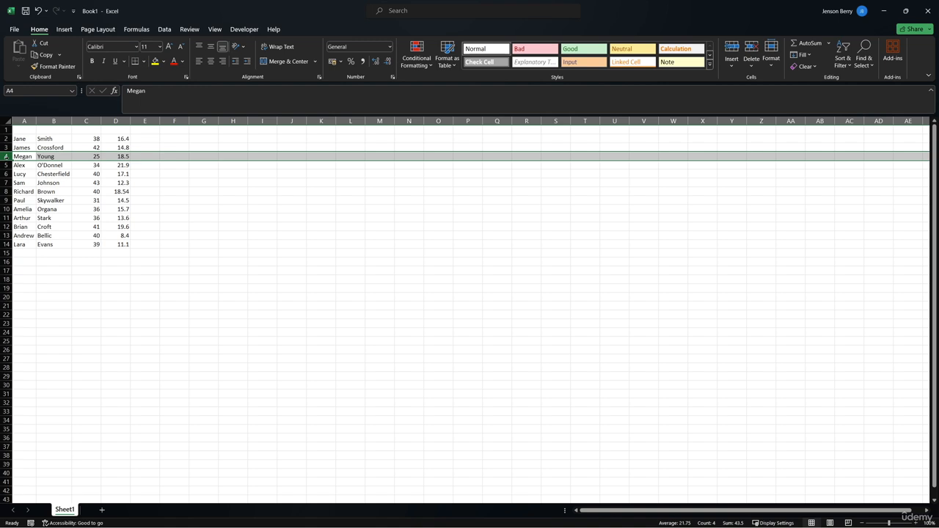
right_click(7, 157)
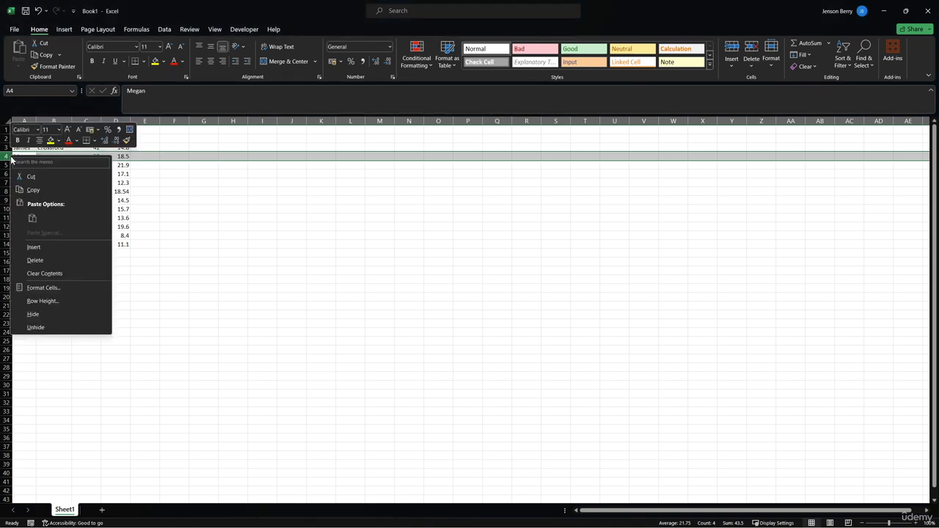
left_click(39, 246)
left_click(95, 226)
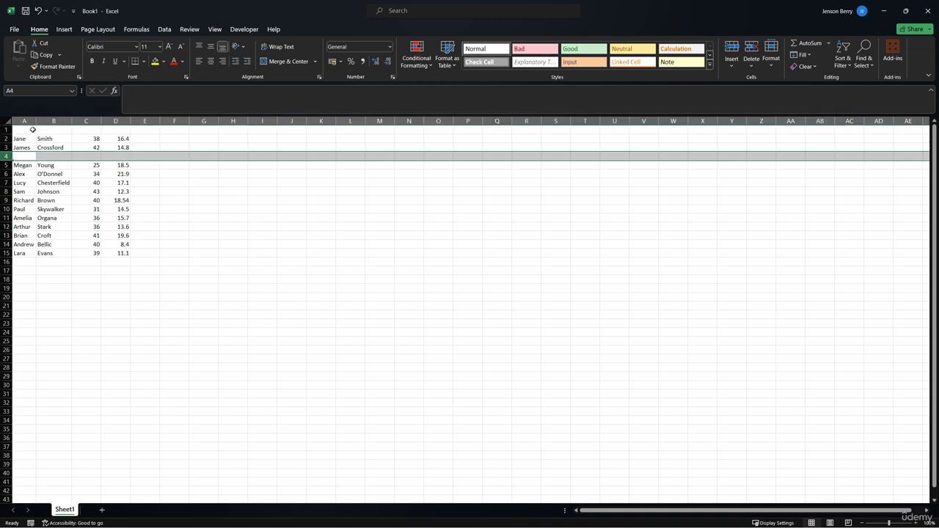
Enter the headings First Name, Last Name, Hours Worked and Hourly Pay across cells A1 to D1.
left_click(33, 130)
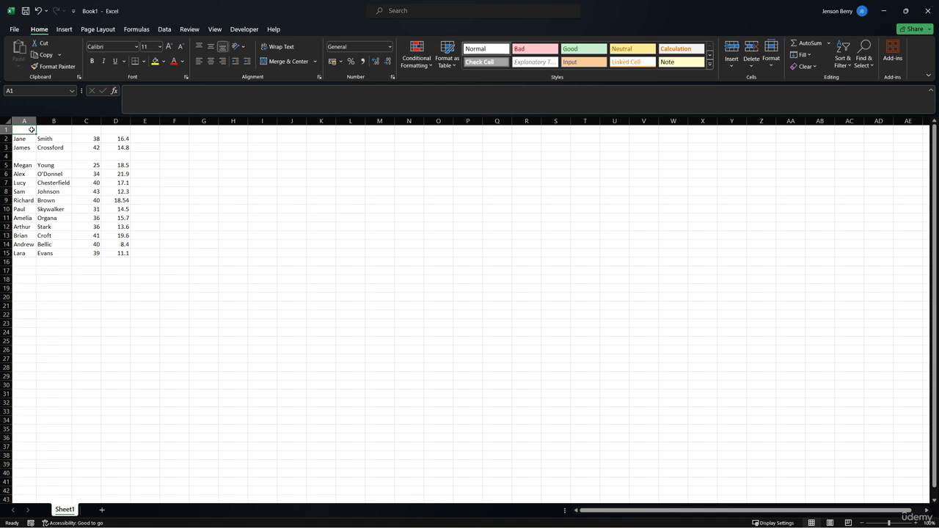
type("F")
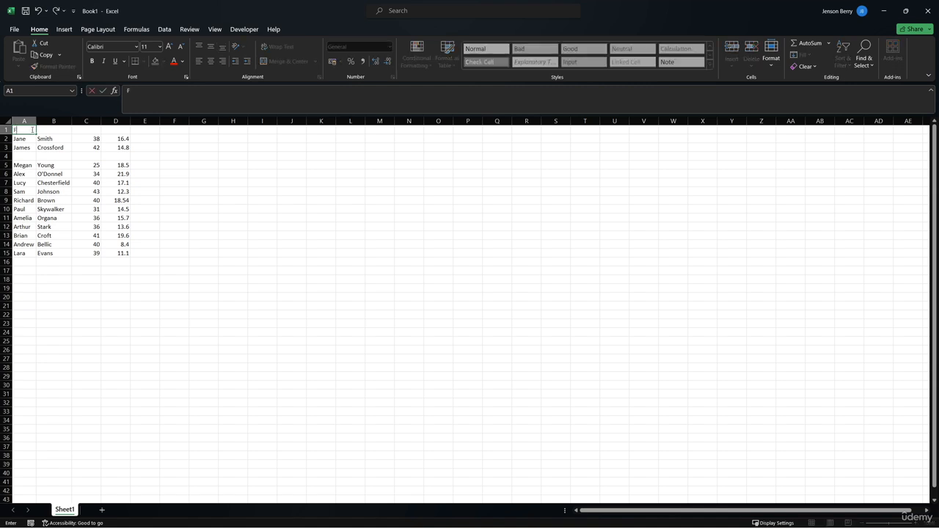
type("irst Name")
key("Tab")
type("Last Name")
key("Tab")
type("Hours Worked")
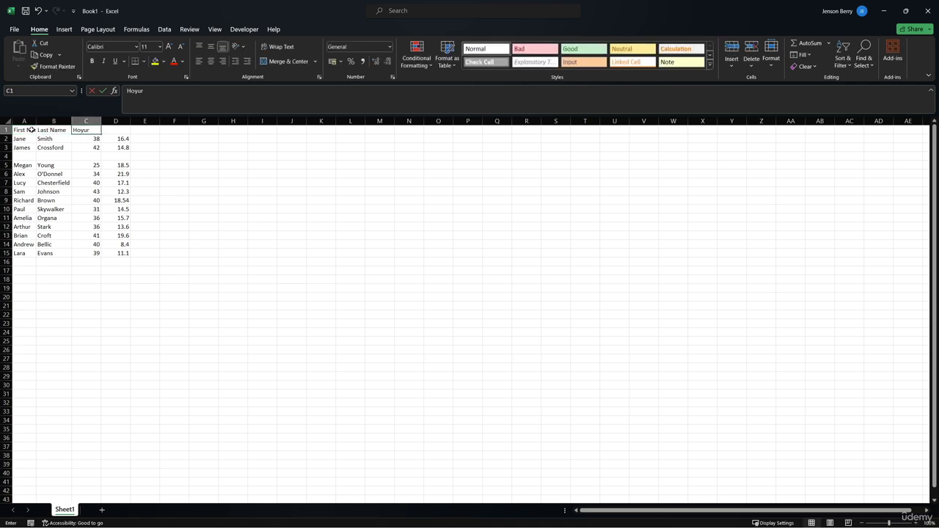
key("Tab")
type("Hourly Pay")
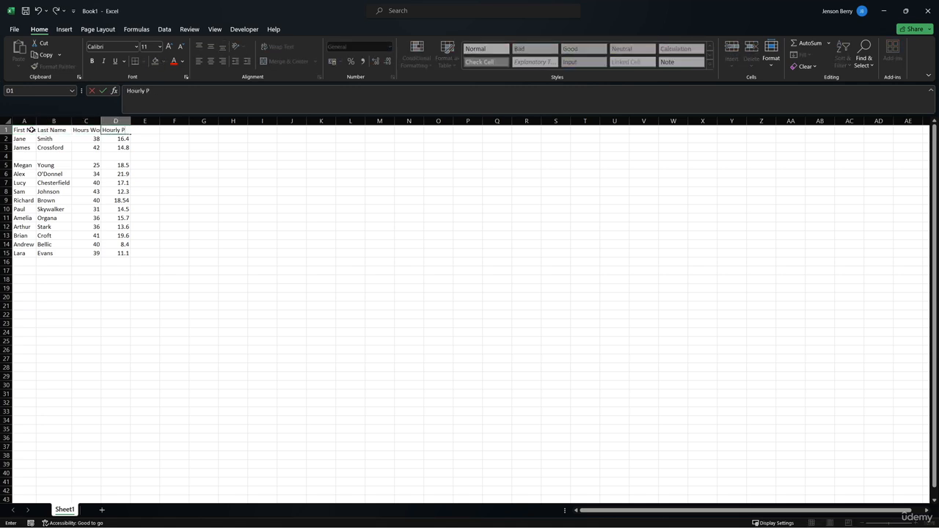
left_click(145, 197)
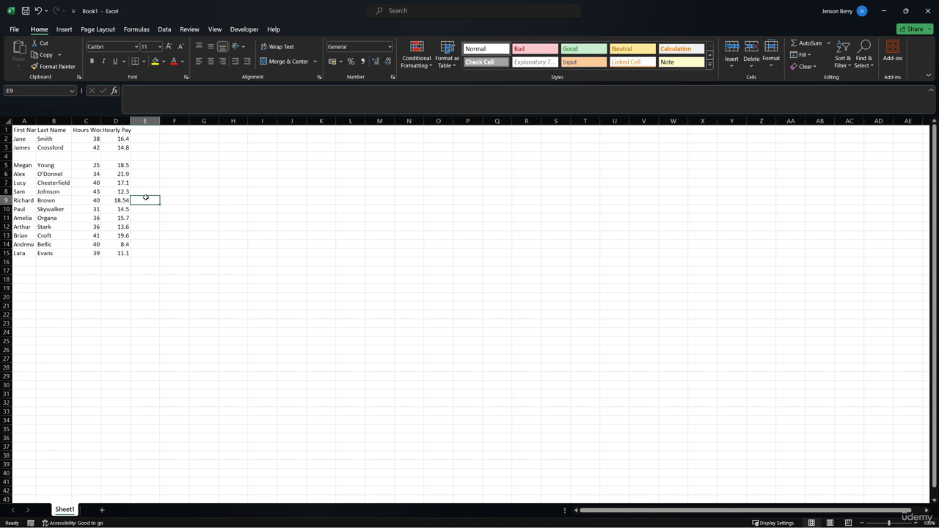
Fill row 4 with a person's first name and last name, 34 hours worked and an hourly pay of 19.
left_click(22, 260)
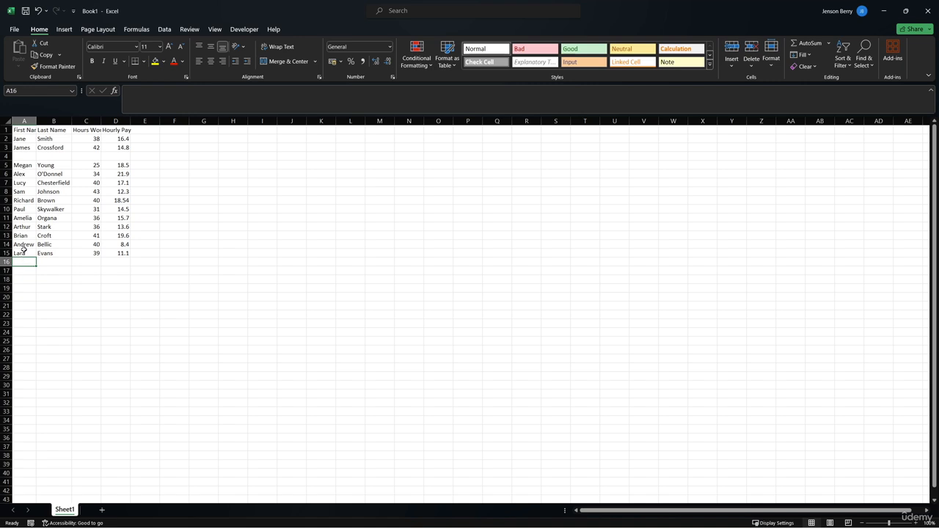
left_click(16, 157)
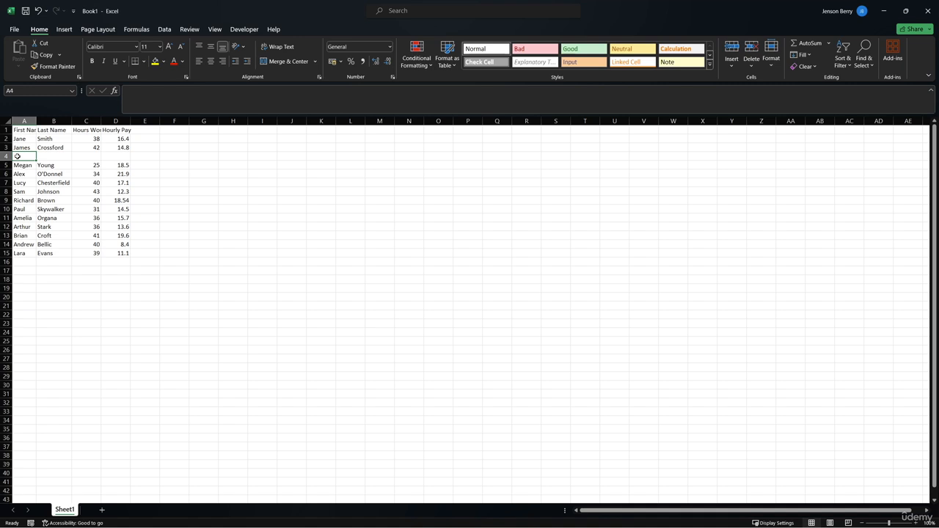
type("Brian")
key("Tab")
type("Croft")
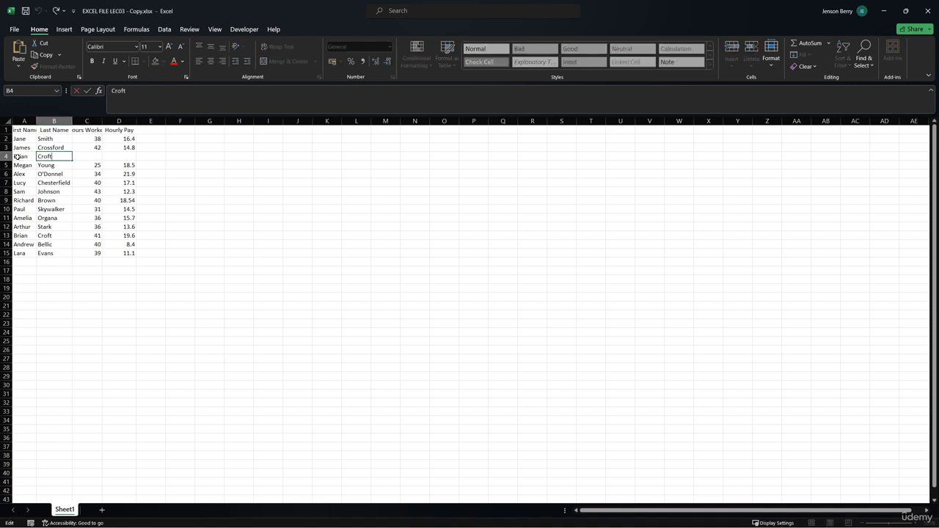
key("Tab")
type("34")
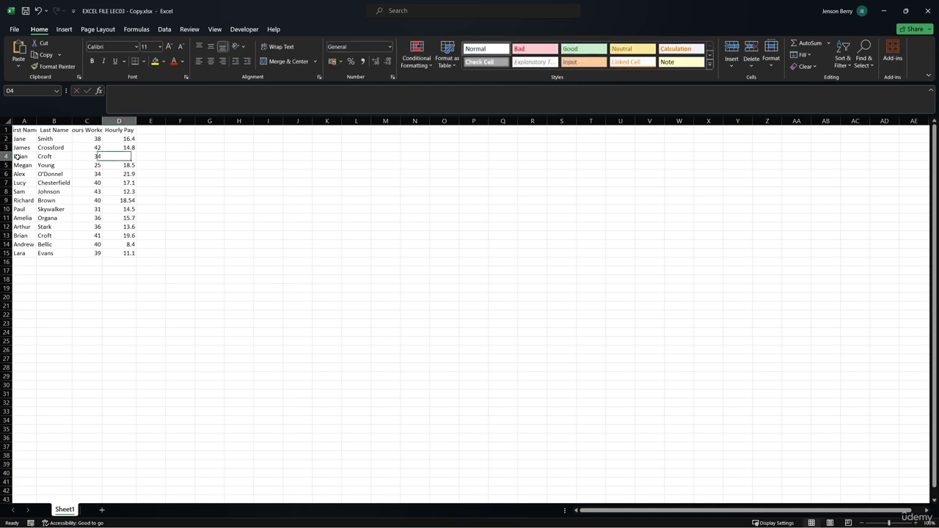
key("Tab")
type("19")
left_click(222, 200)
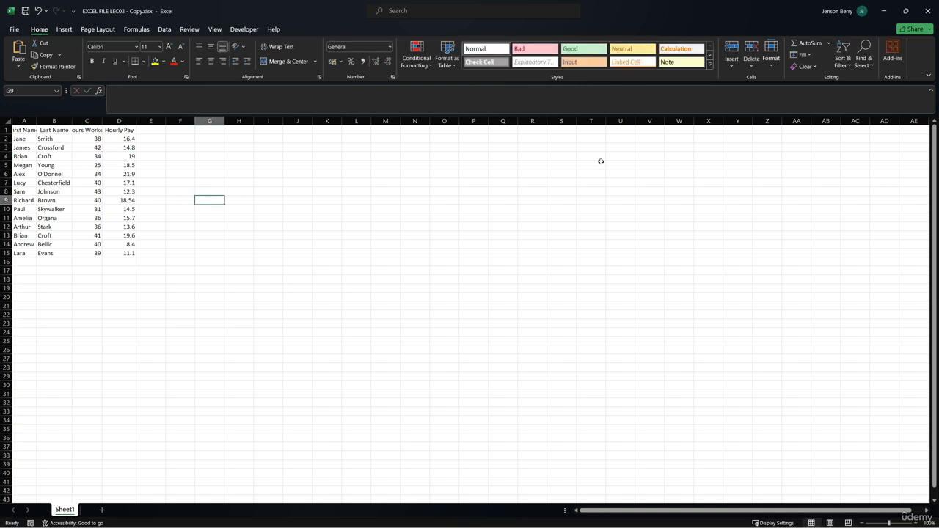
Select the repeated first and last names in rows 4 and 13 together to compare them.
left_click_drag(26, 157, 40, 158)
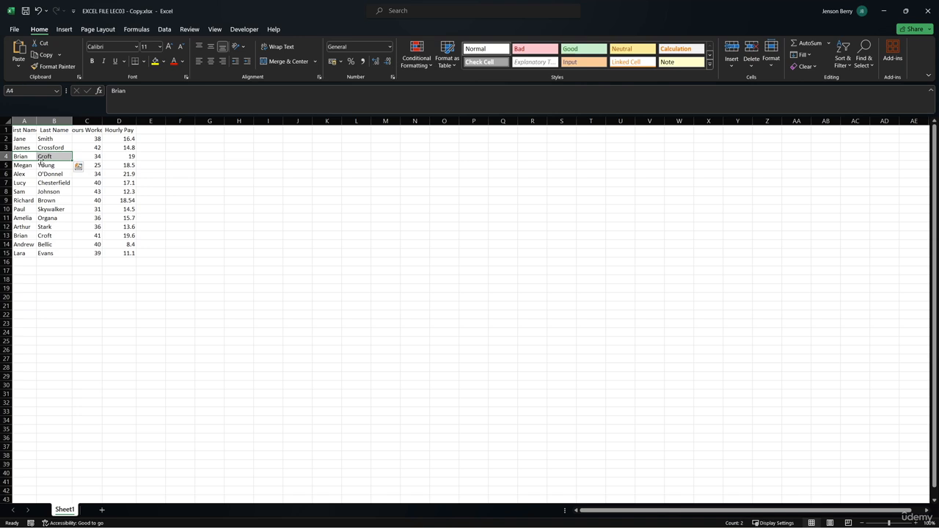
left_click_drag(27, 236, 39, 236, "ctrl")
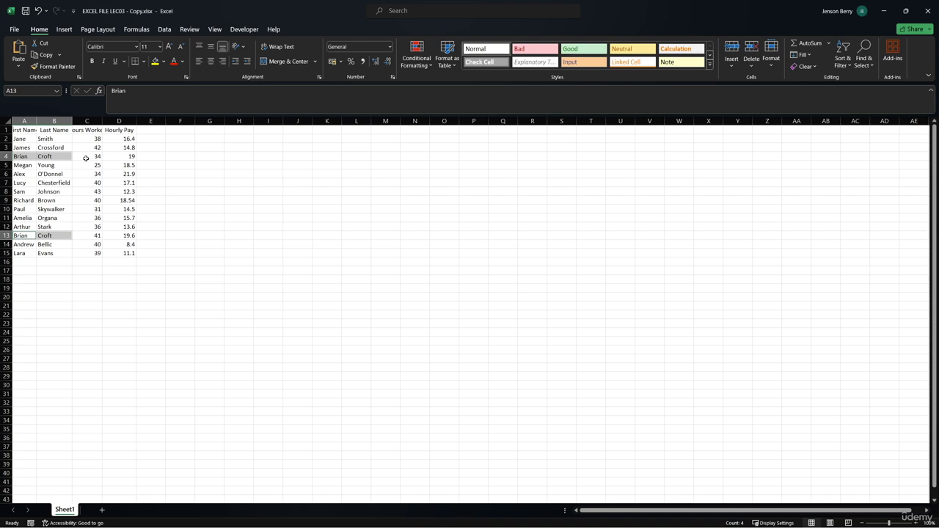
Insert an empty column before the First Name column and enter Employee ID as its heading.
left_click(24, 121)
right_click(24, 121)
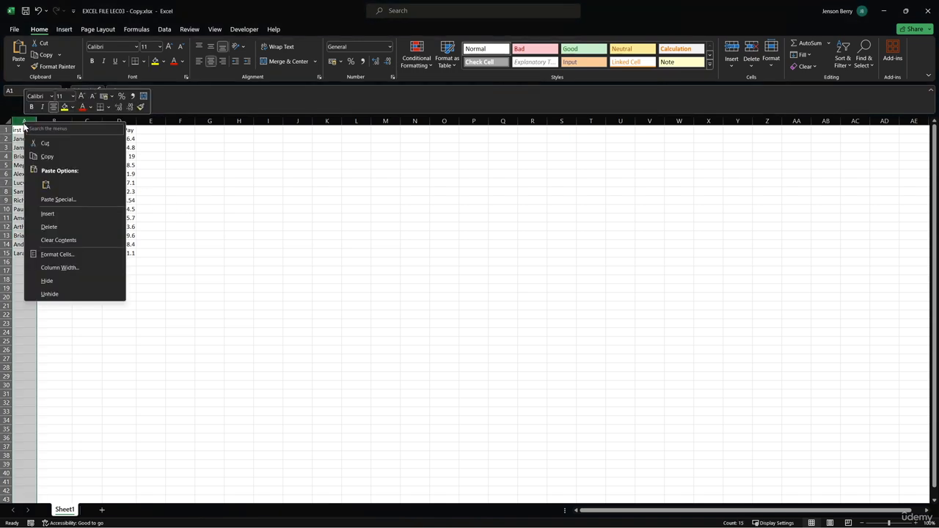
left_click(45, 214)
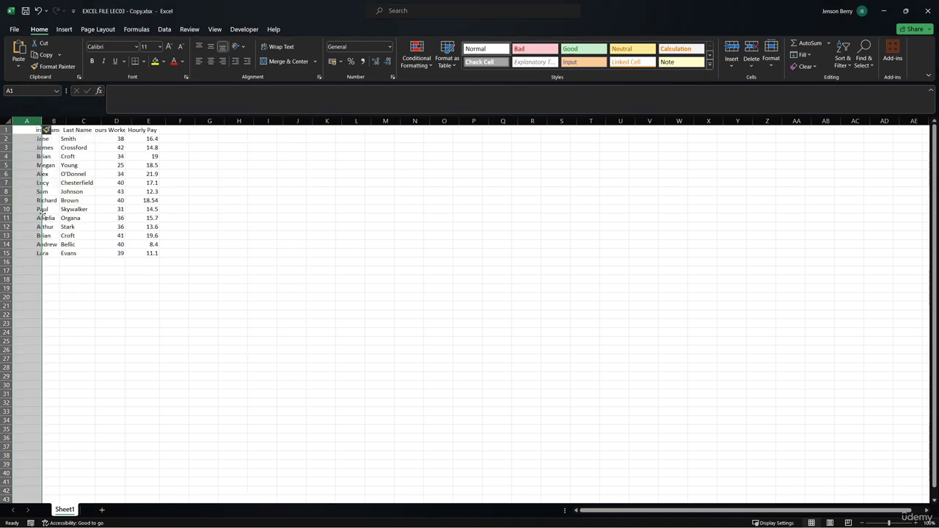
left_click(30, 132)
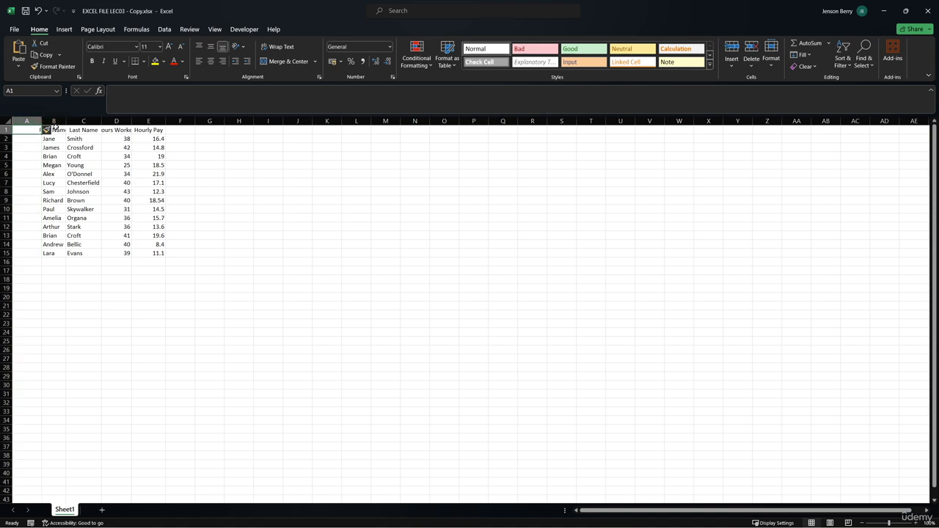
left_click(56, 129)
left_click(31, 130)
type("Employee ID")
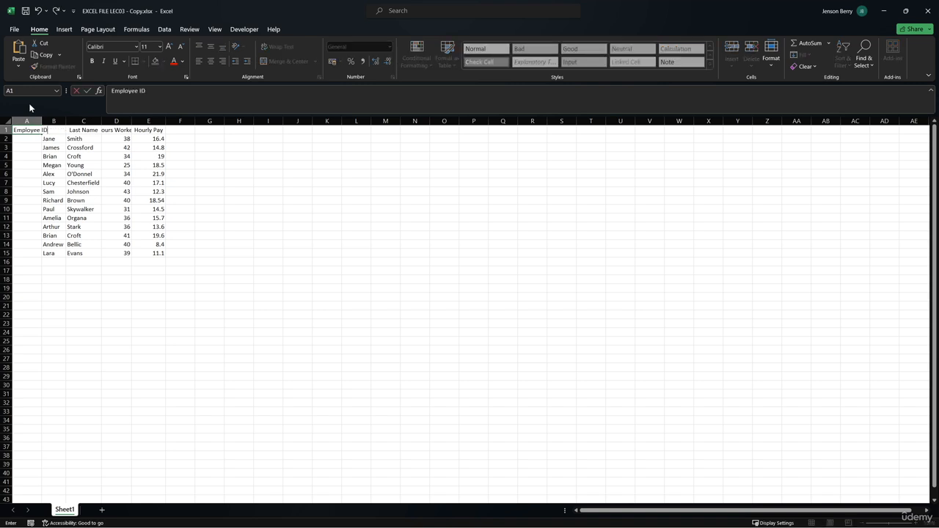
key("Return")
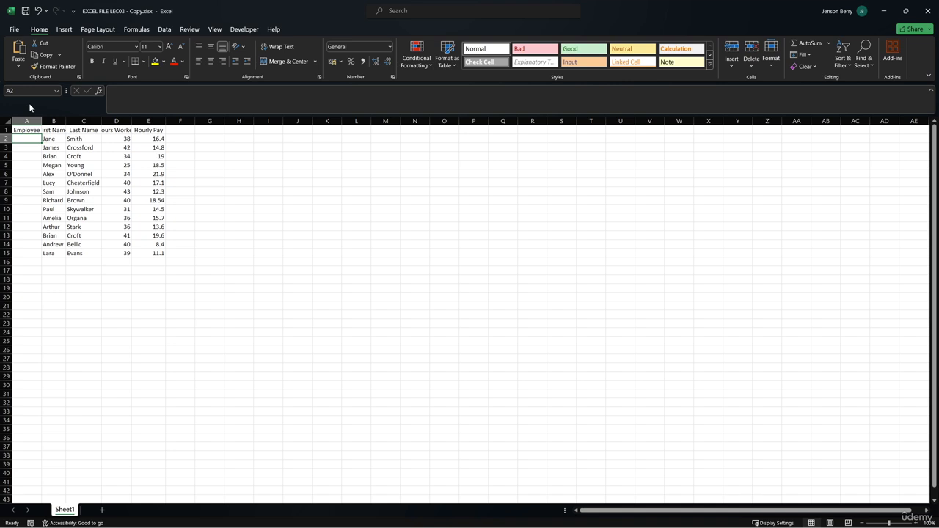
Enter 1 and 2 in cells A2 and A3 and extend the number series down to A15.
type("1")
key("Return")
type("2")
key("Return")
left_click(31, 164)
left_click(31, 171)
left_click_drag(32, 142, 34, 147)
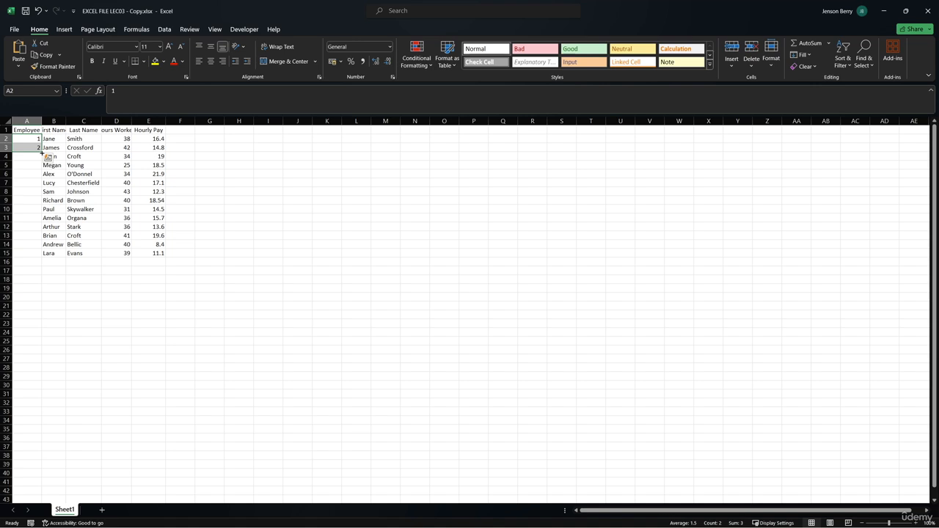
left_click_drag(41, 152, 42, 257)
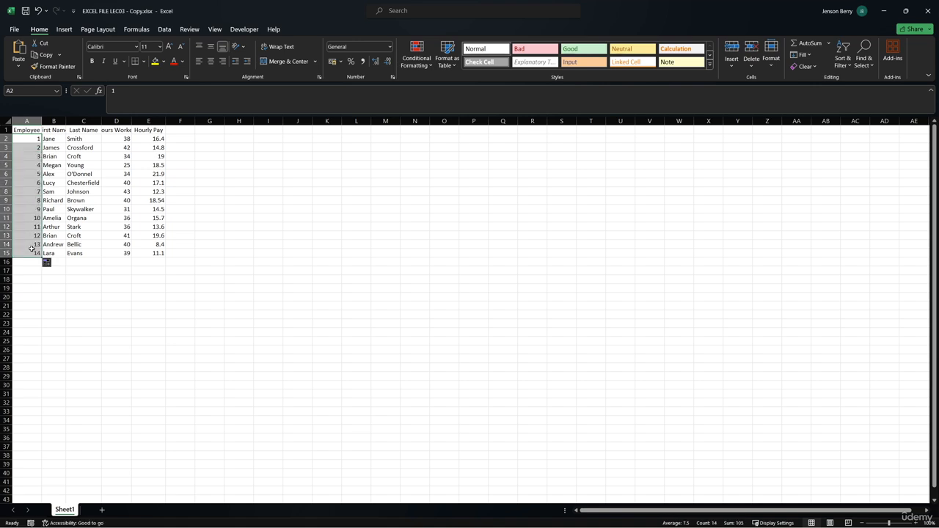
left_click(38, 10)
left_click_drag(41, 152, 42, 257)
Select the header cells from A1 to E1 as one range.
left_click(31, 131)
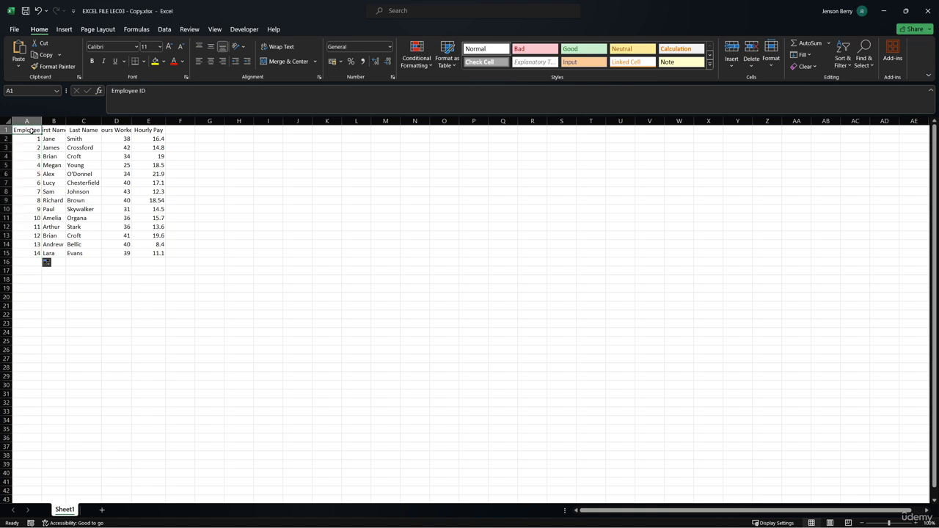
left_click_drag(31, 131, 140, 131)
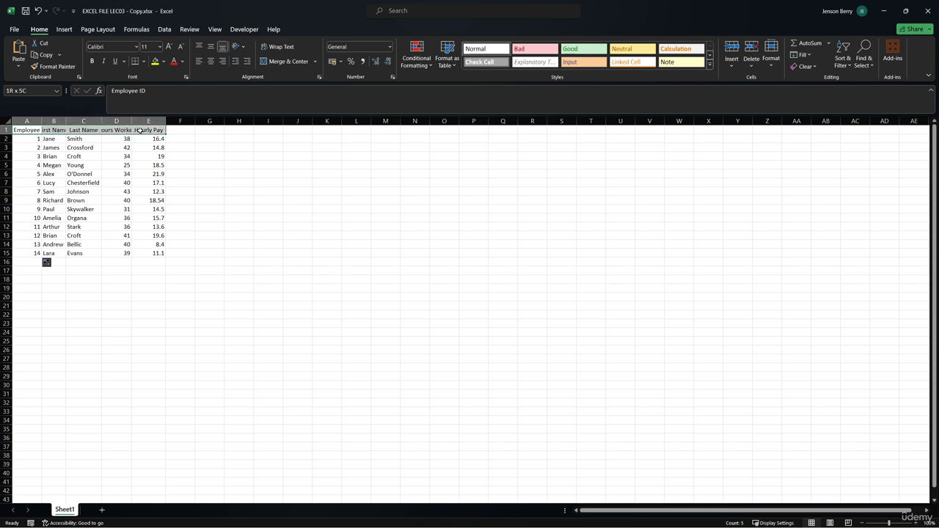
left_click(35, 131)
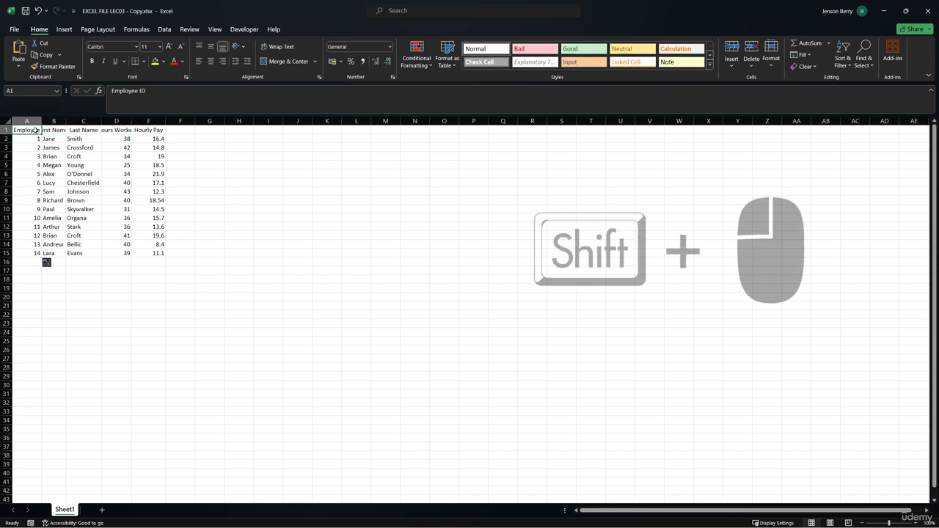
left_click(146, 130, "shift")
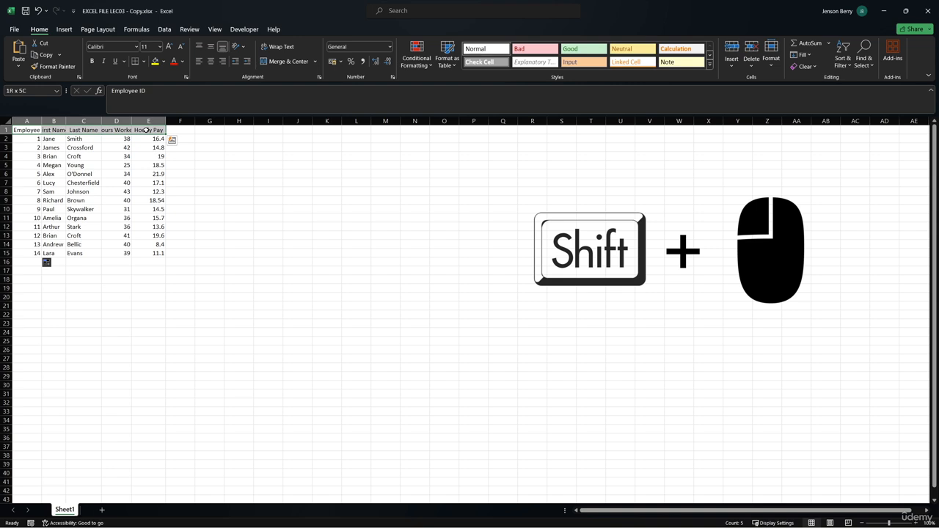
Make the header cells A1 to E1 bold and centre their text horizontally.
left_click(29, 131)
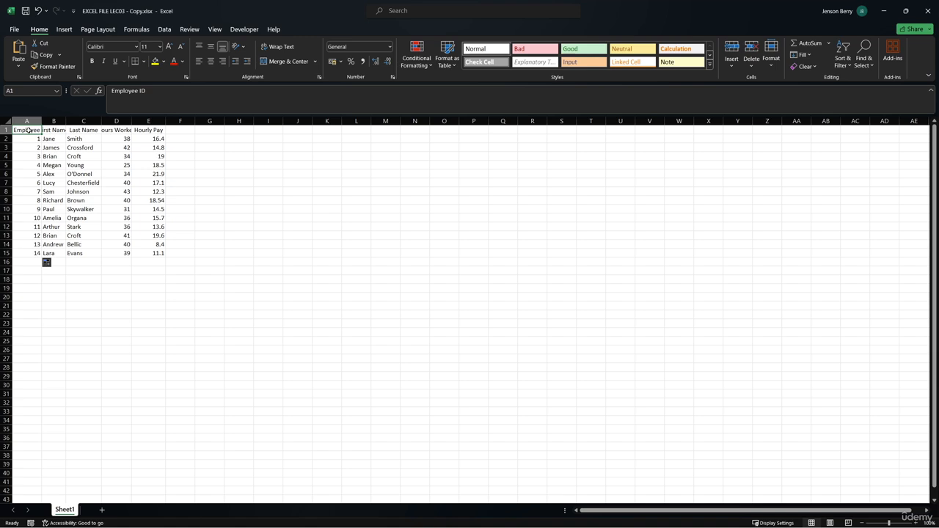
key("ctrl+shift+Right")
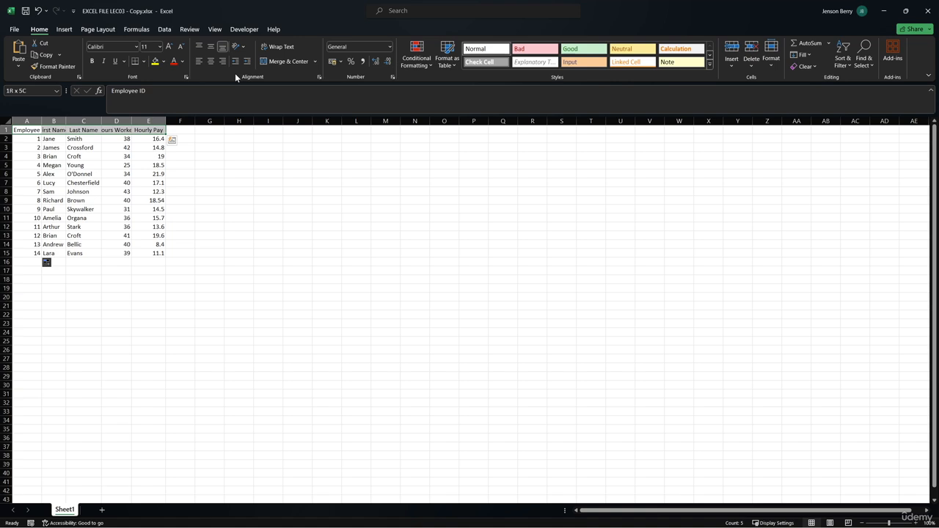
left_click(93, 63)
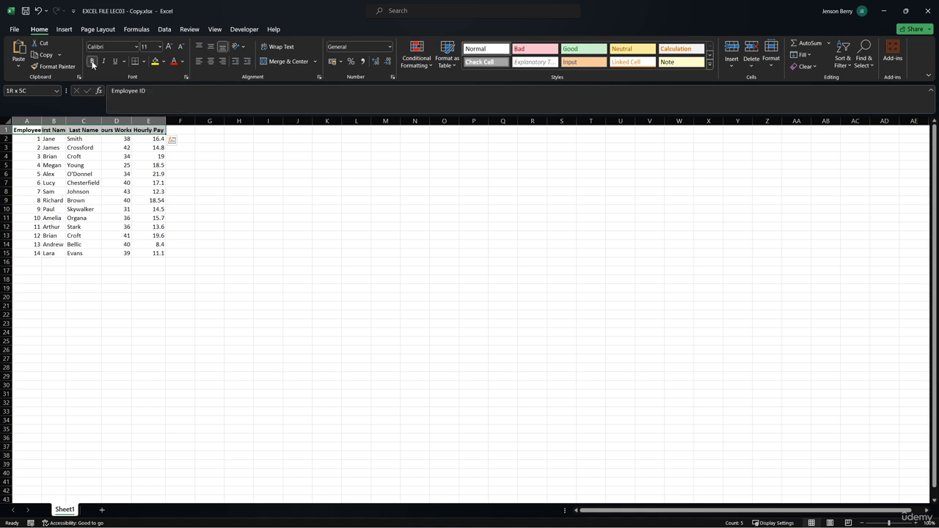
key("ctrl+b")
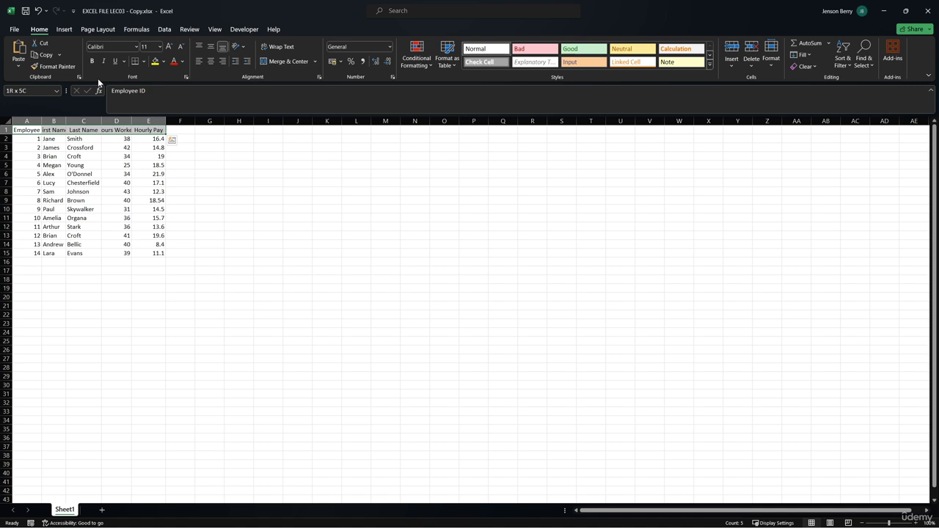
key("ctrl+b")
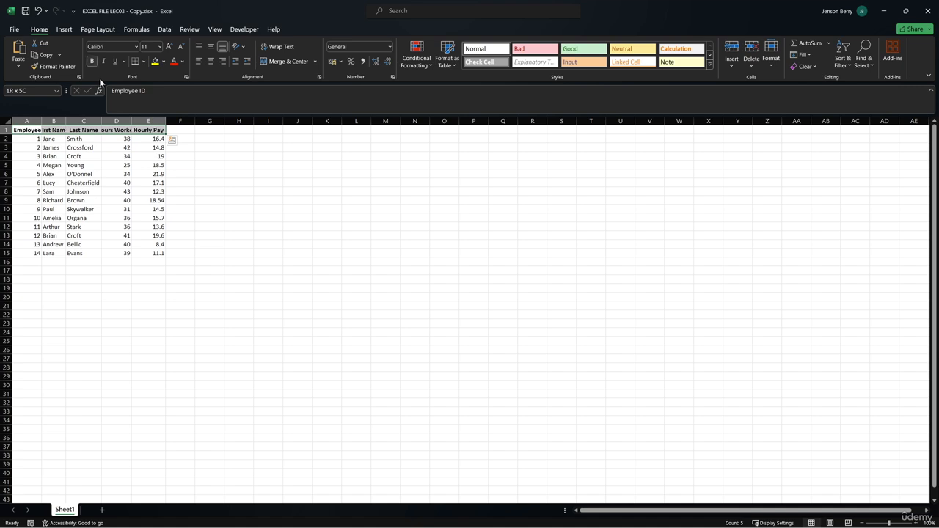
left_click(210, 63)
Try italic, underline and Format Painter on the header cells, cancelling each one.
left_click(160, 46)
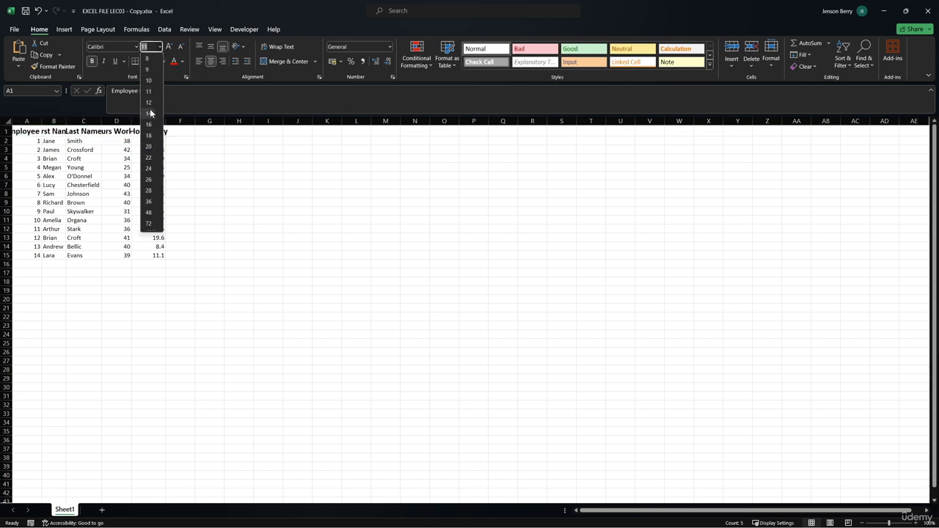
left_click(105, 63)
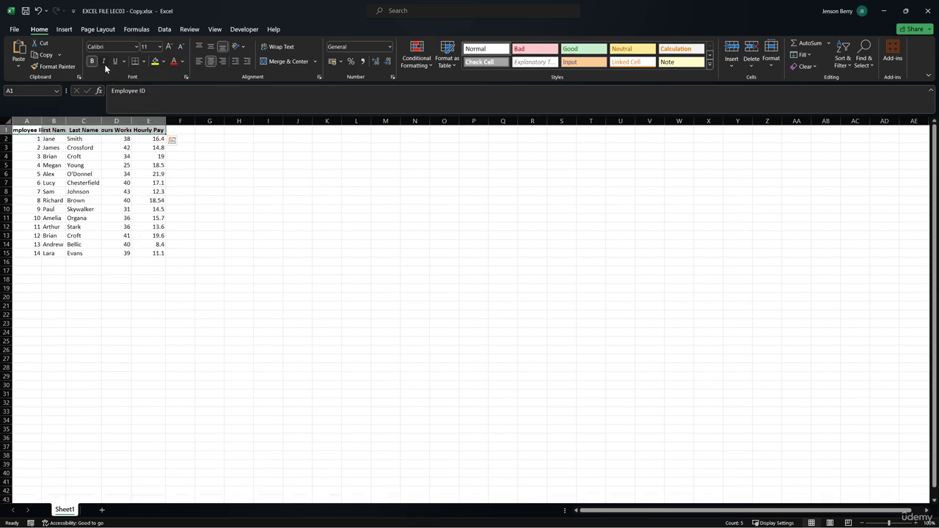
left_click(104, 62)
left_click(115, 62)
left_click(115, 62)
left_click(105, 63)
left_click(65, 68)
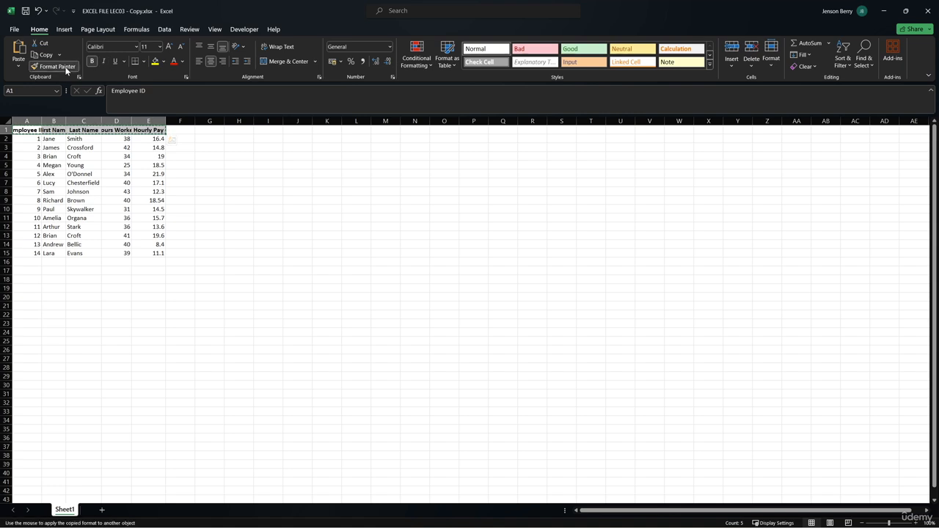
left_click(65, 69)
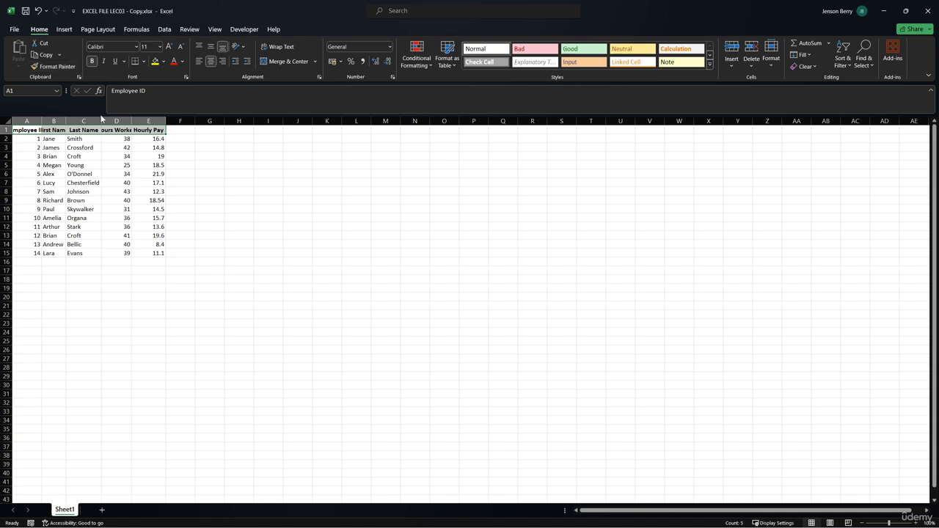
Try copying the Hourly Pay header's formatting in E1 onto cell E6 with Format Painter, and undo it.
left_click(143, 128)
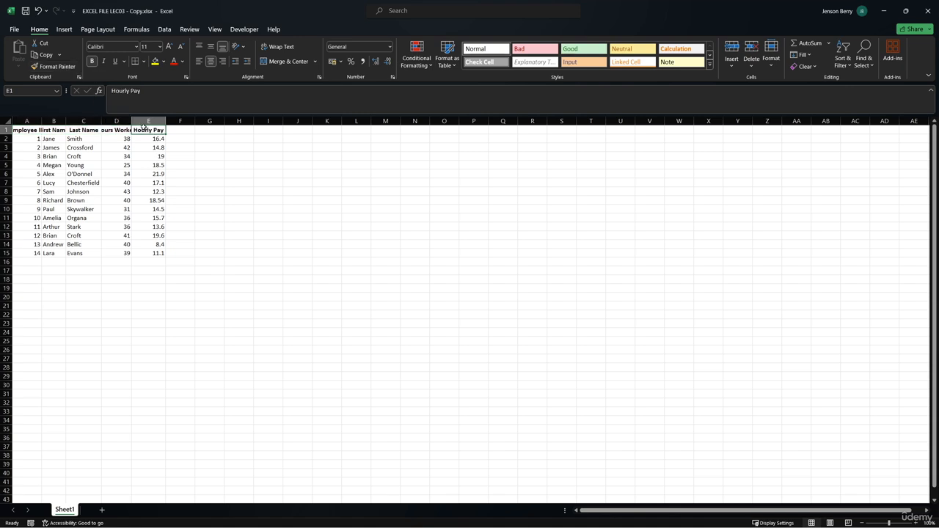
left_click(63, 68)
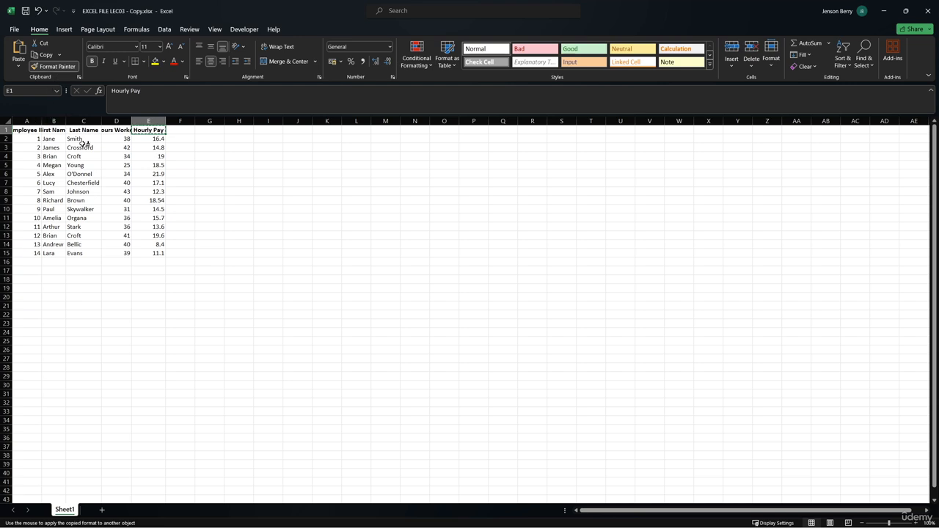
left_click(149, 174)
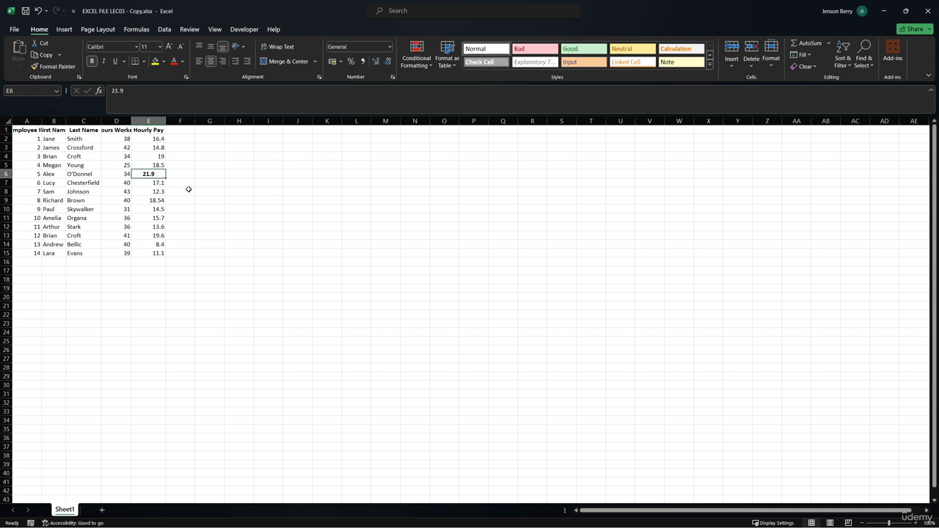
left_click(39, 12)
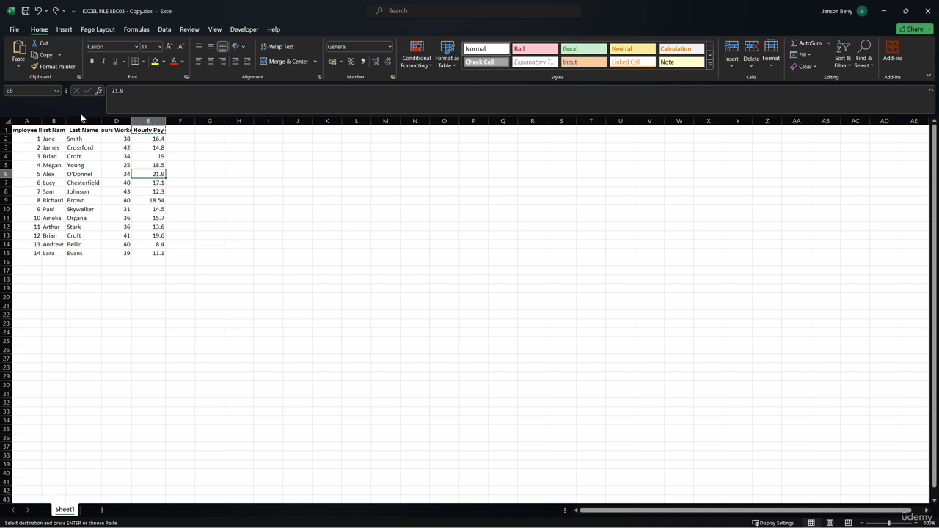
AutoFit all column widths of the sheet to their contents, and clear the selection and copy outline.
left_click(8, 120)
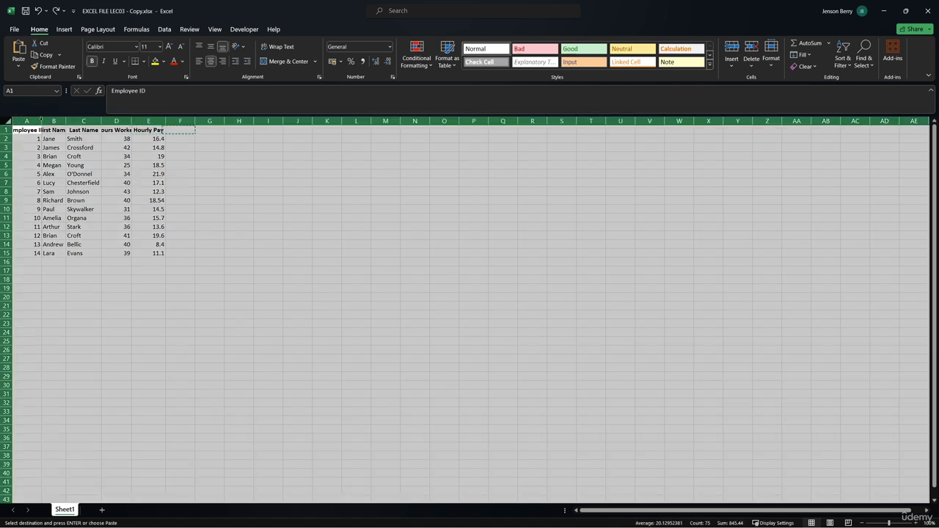
double_click(39, 120)
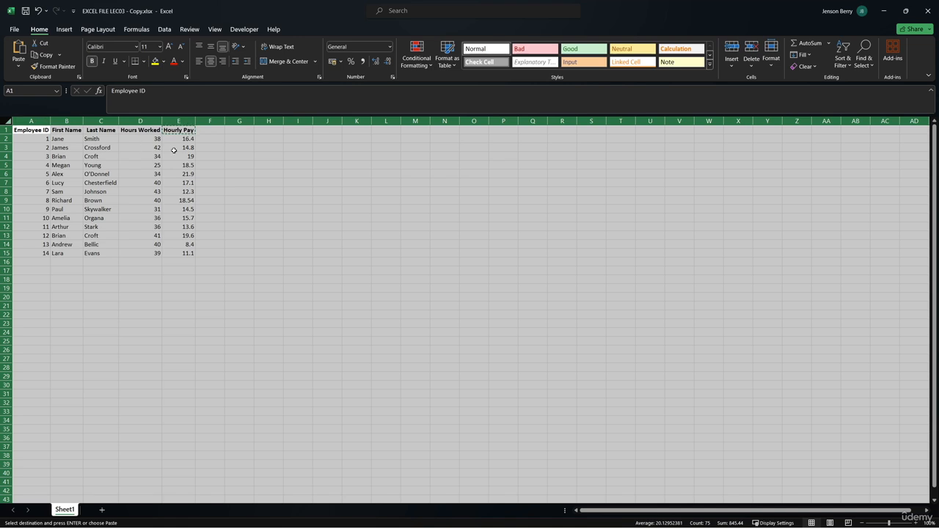
left_click(212, 158)
key("Escape")
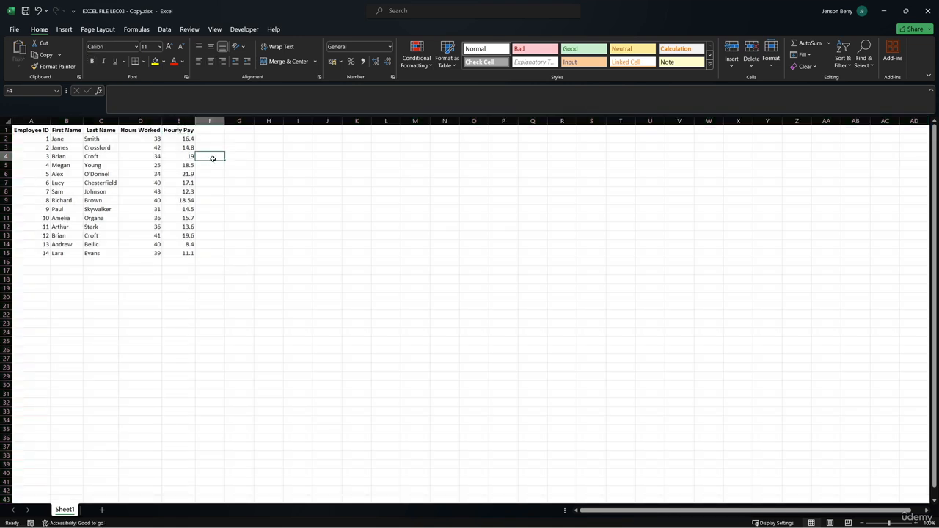